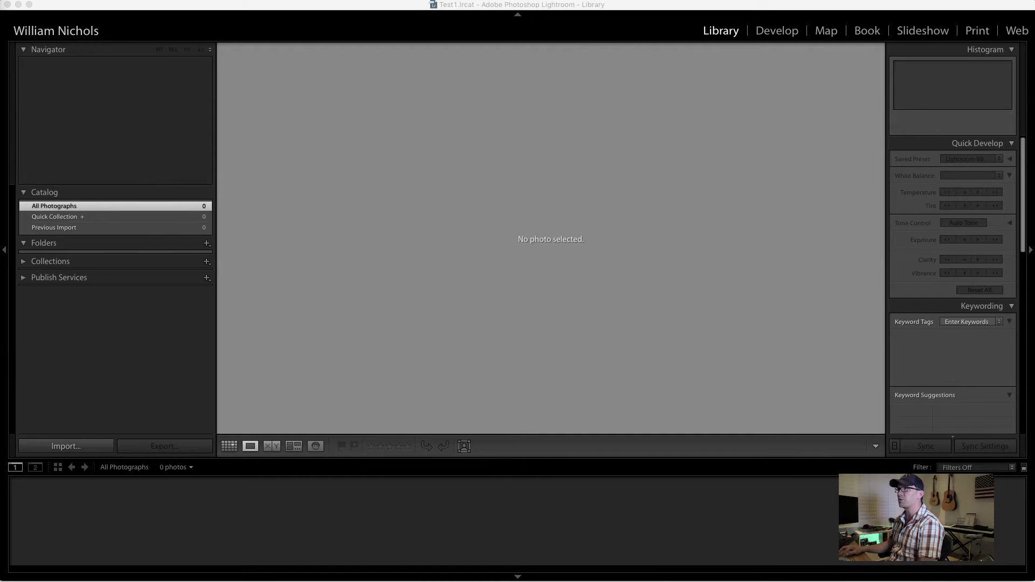
Bring the Lightroom window to the front.
click(95, 12)
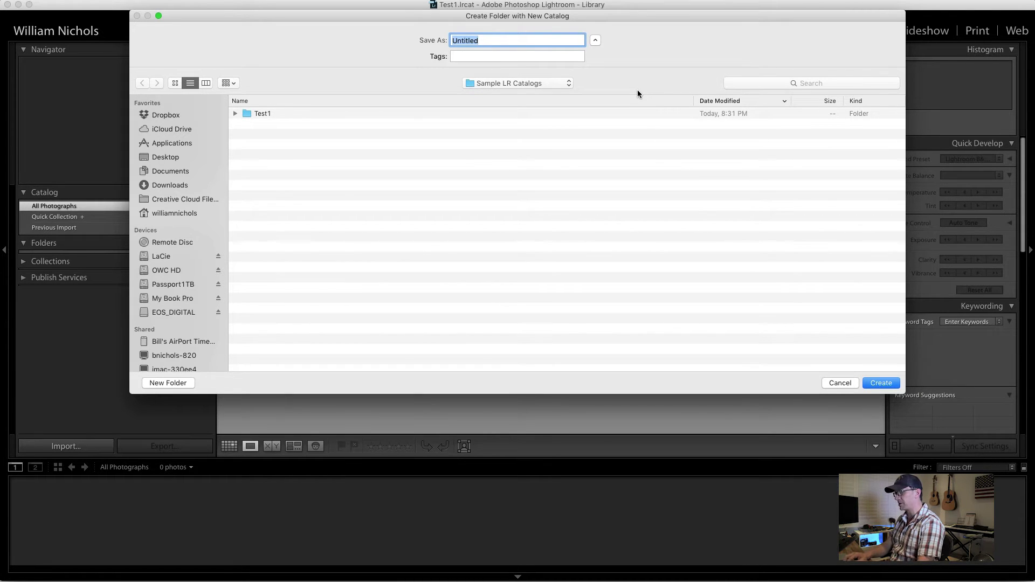
Create the empty catalog Catalog1 and bring up its Catalog Settings.
text(Catalog1)
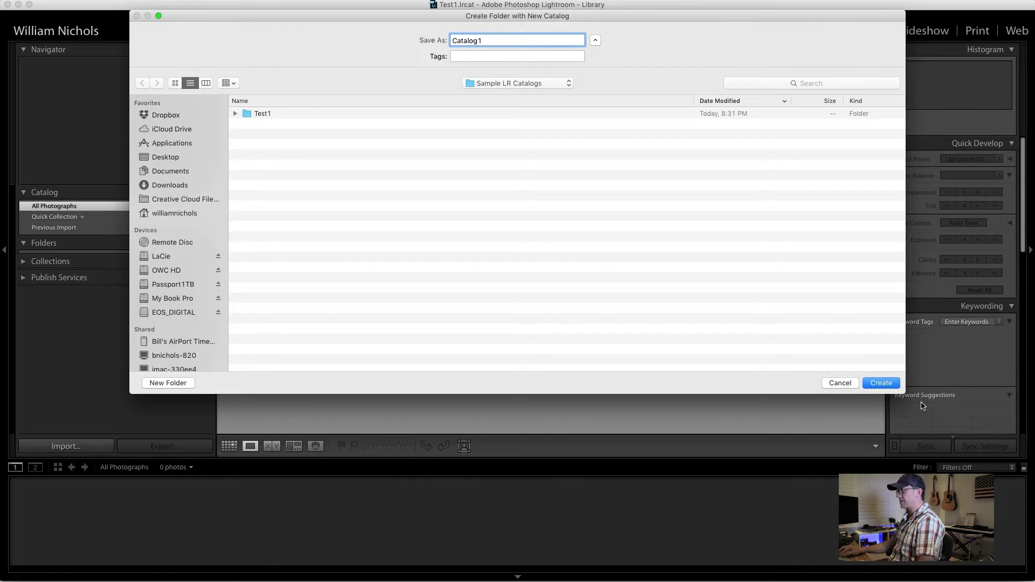
click(888, 384)
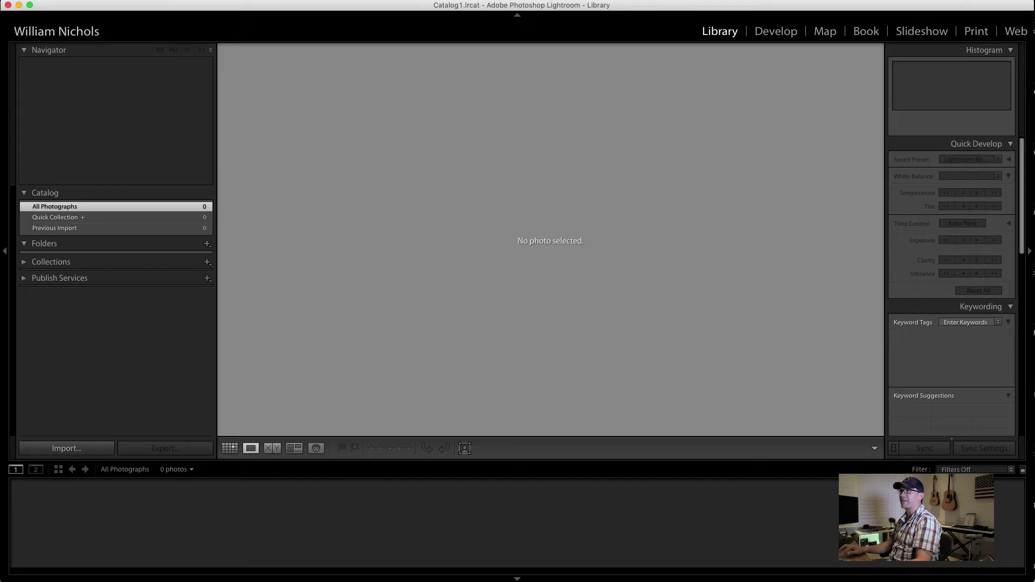
key(super+alt+comma)
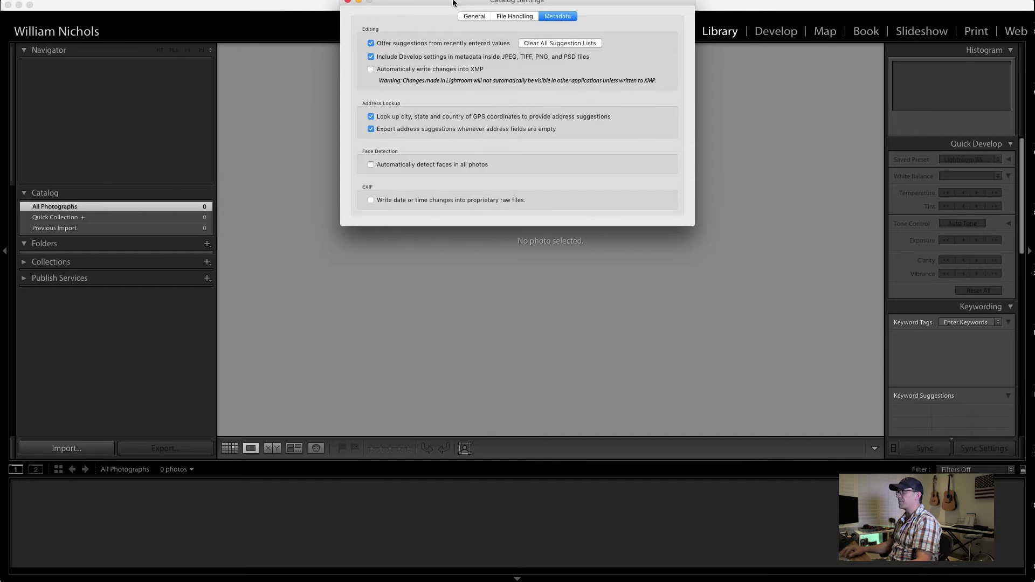
Set Catalog1's backup to 'Once a week, when exiting Lightroom'.
drag(453, 2, 445, 135)
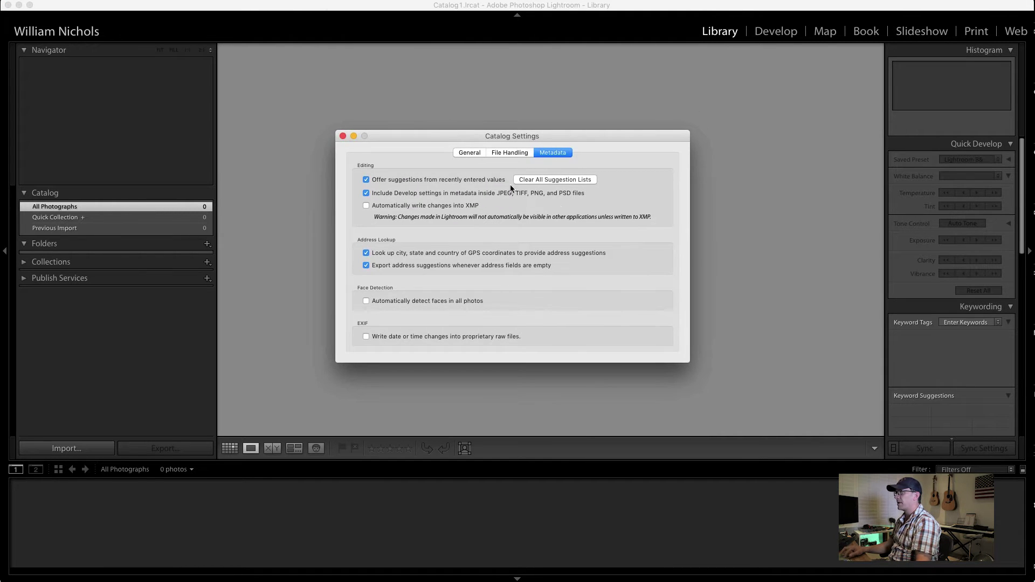
click(469, 153)
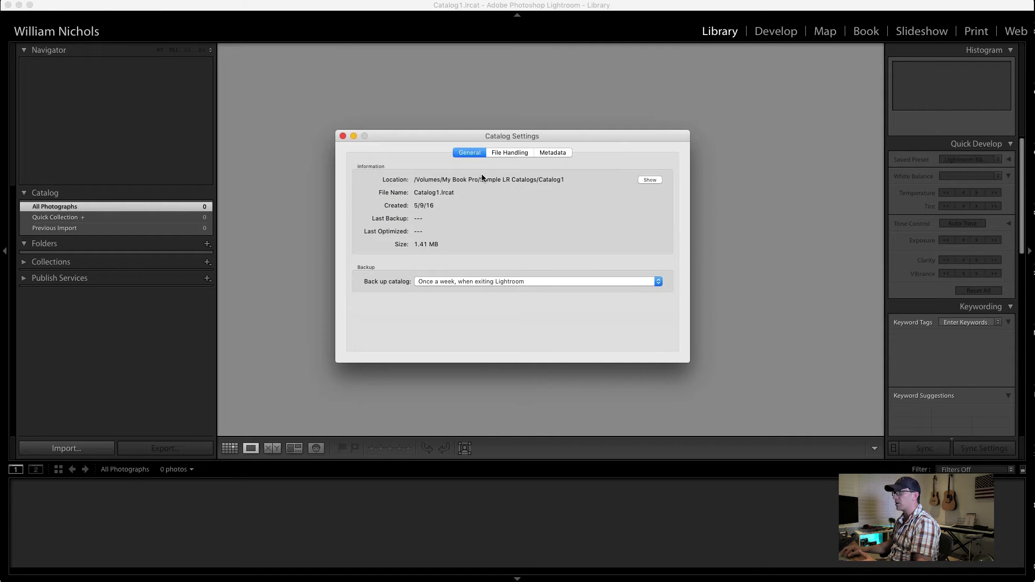
click(461, 282)
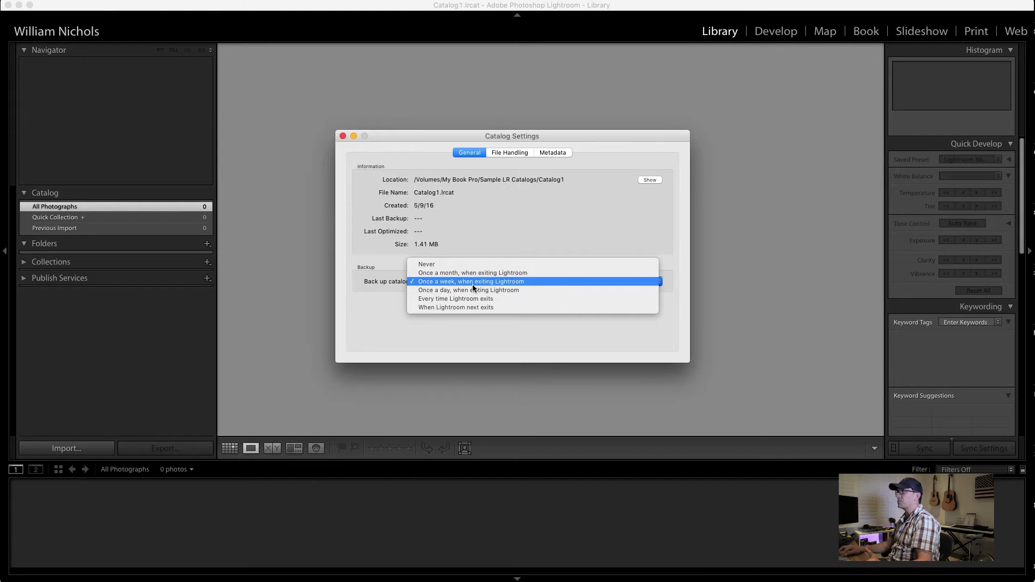
click(472, 284)
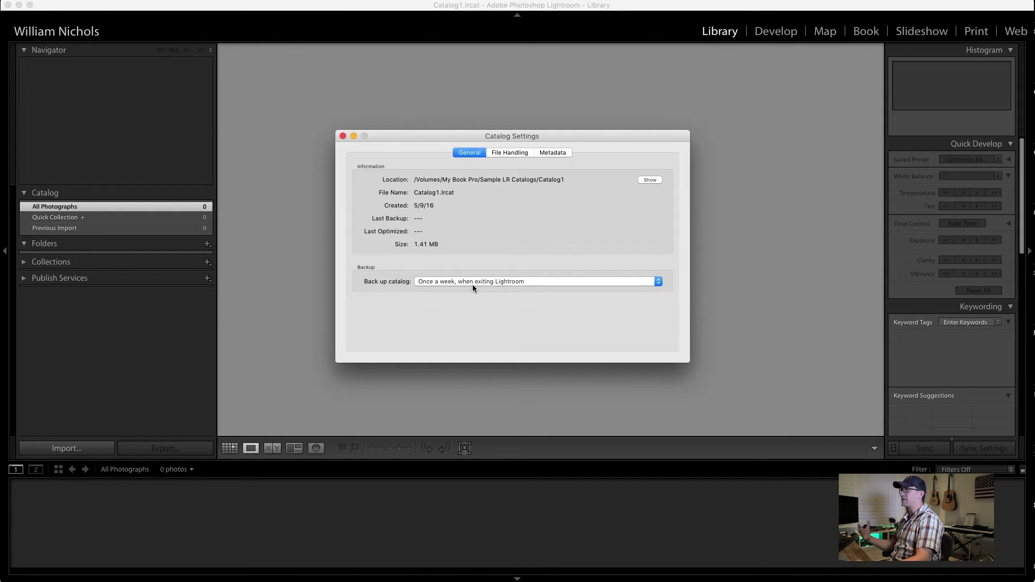
click(510, 152)
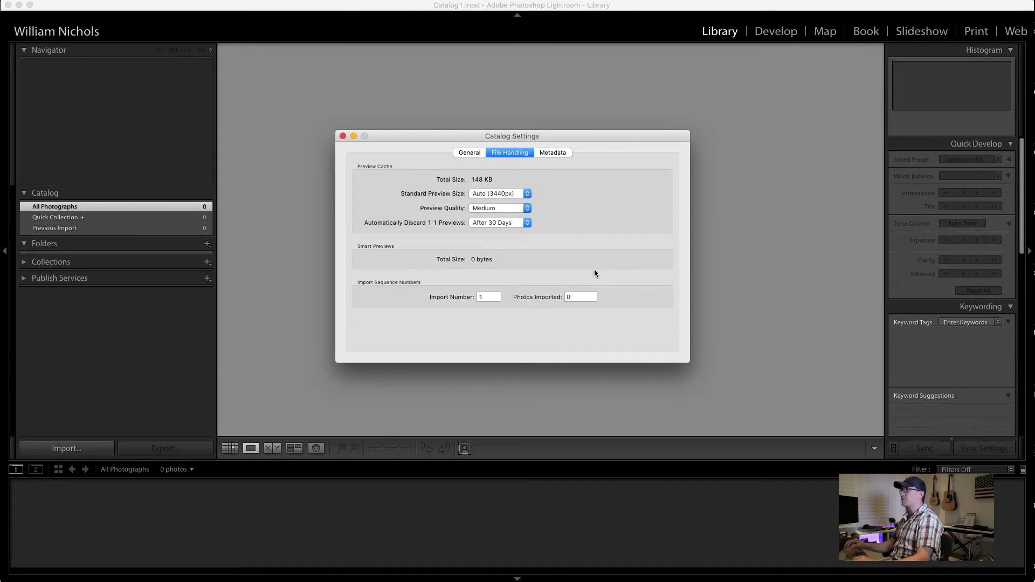
Set the standard preview size to 2048 pixels with Medium preview quality.
click(527, 194)
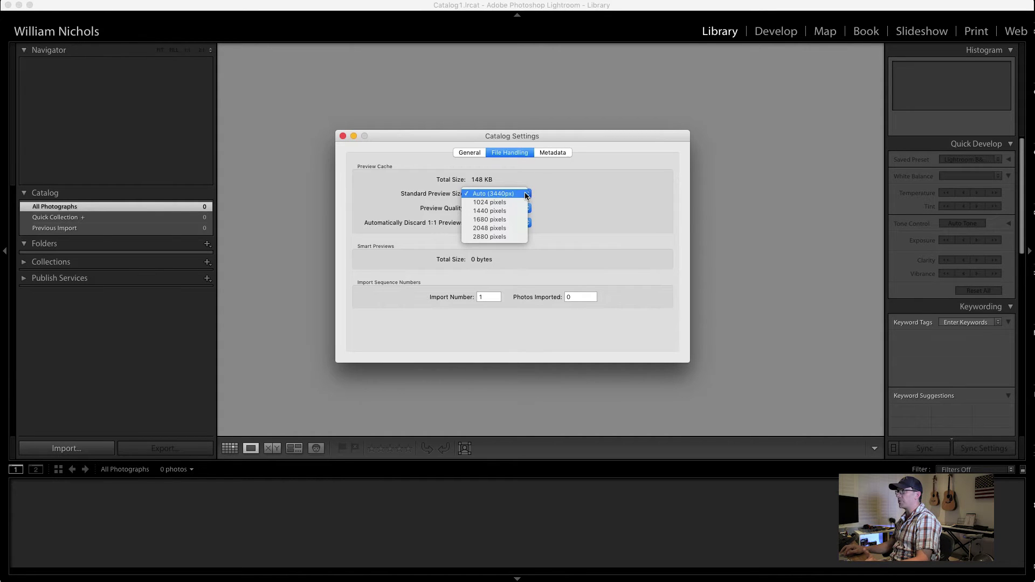
click(507, 219)
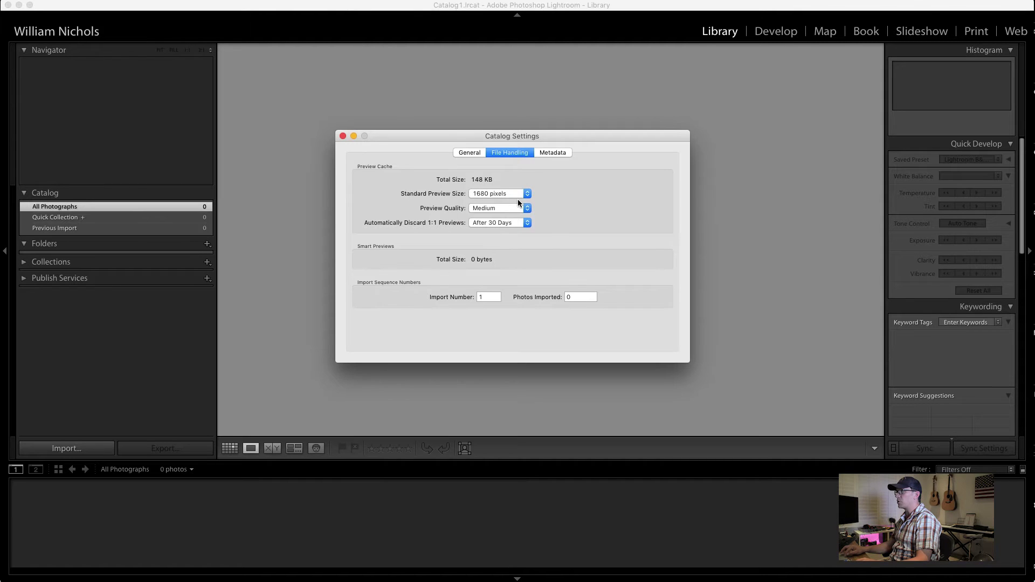
click(517, 195)
click(512, 170)
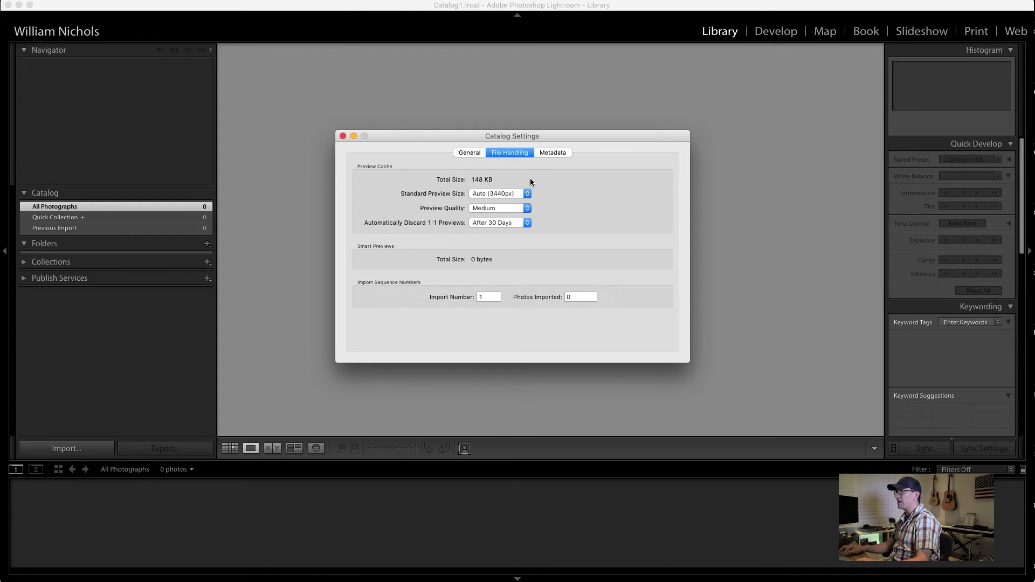
click(516, 208)
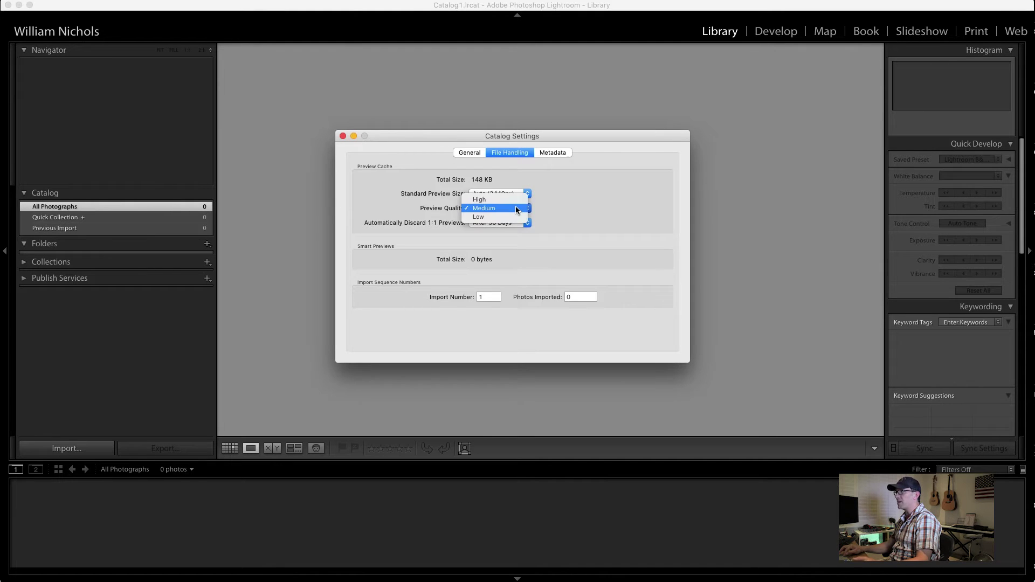
click(516, 207)
click(523, 193)
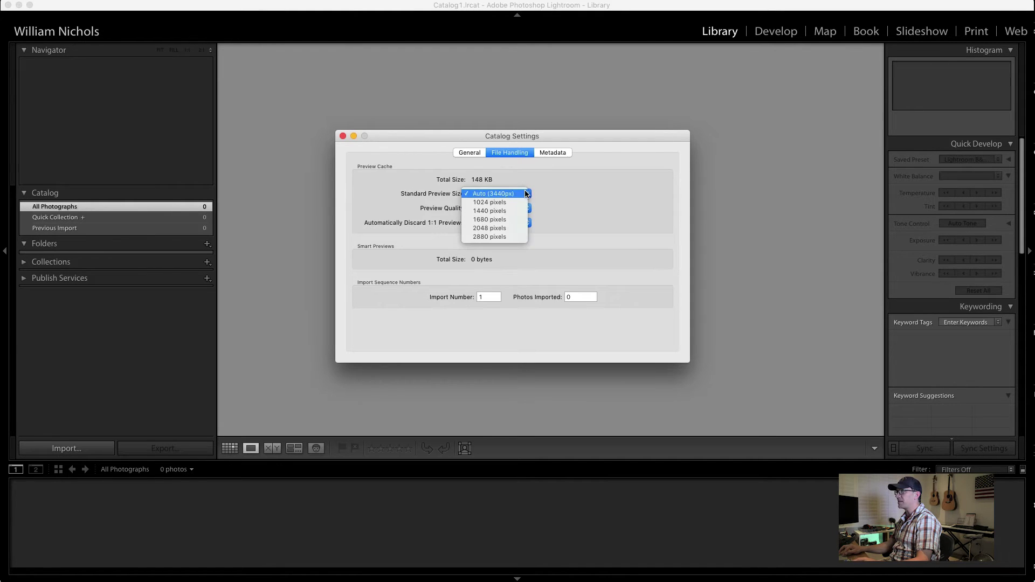
click(507, 227)
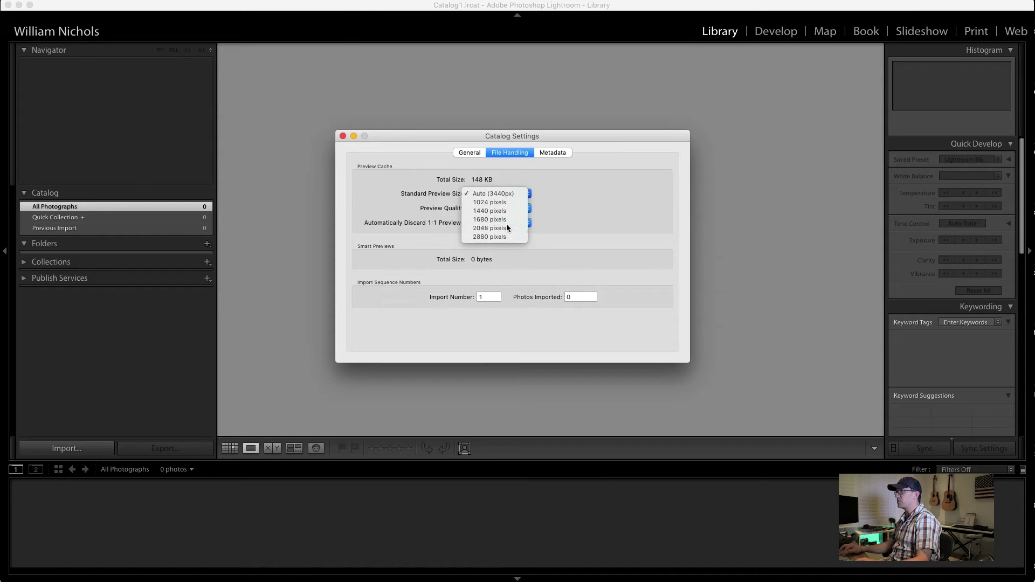
click(519, 208)
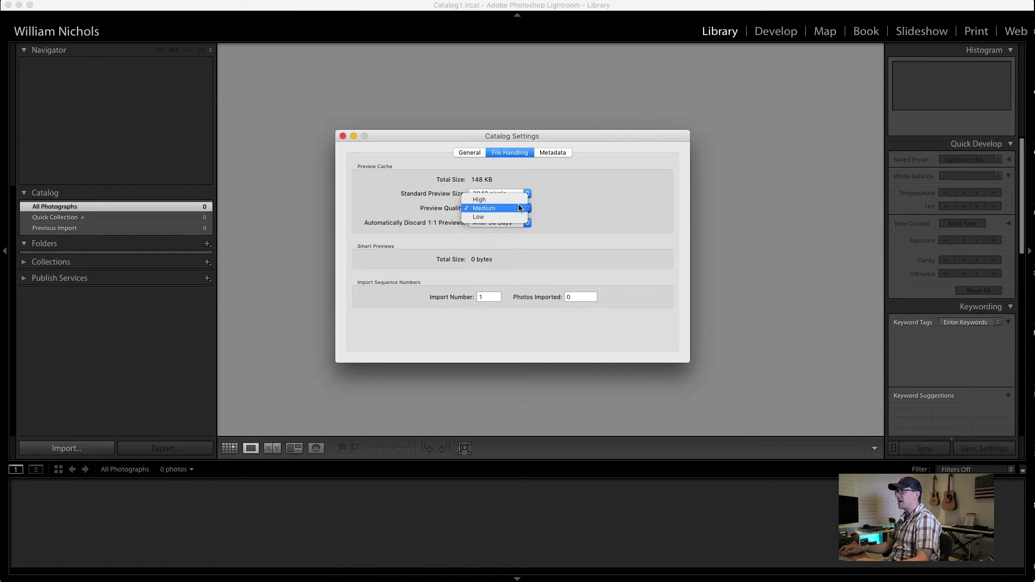
click(519, 208)
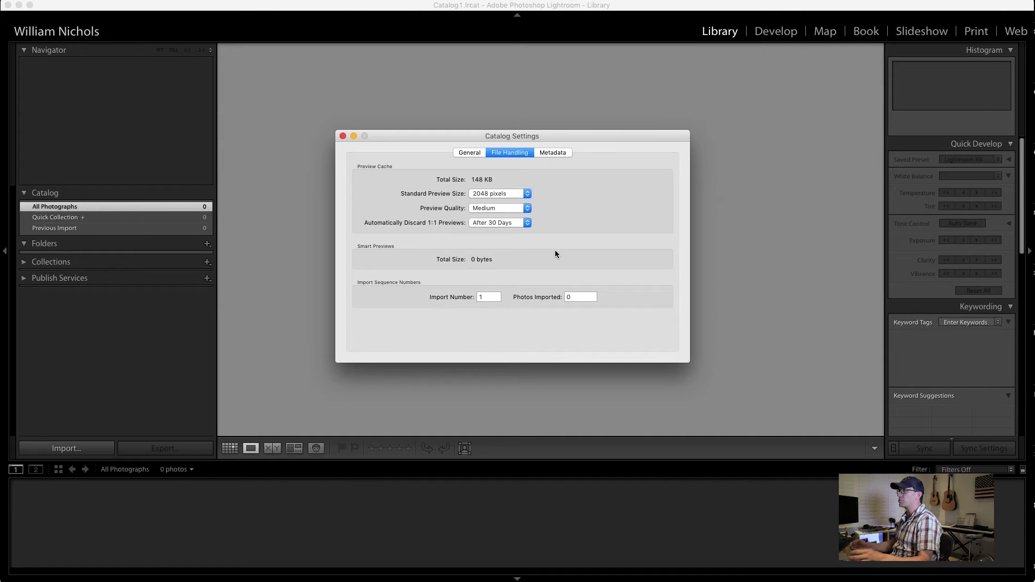
Review the Metadata tab, then close Catalog Settings.
click(555, 154)
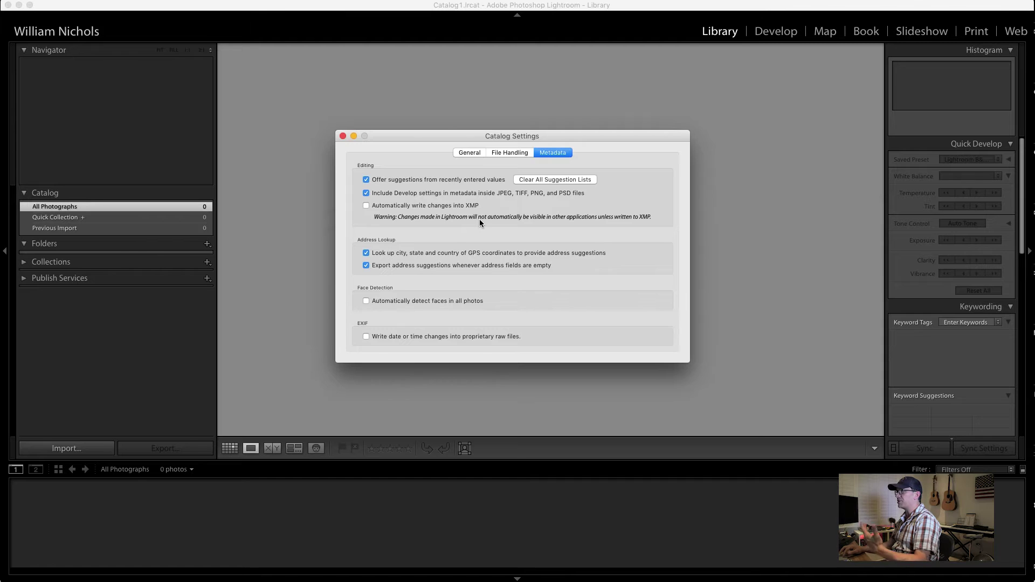
click(512, 154)
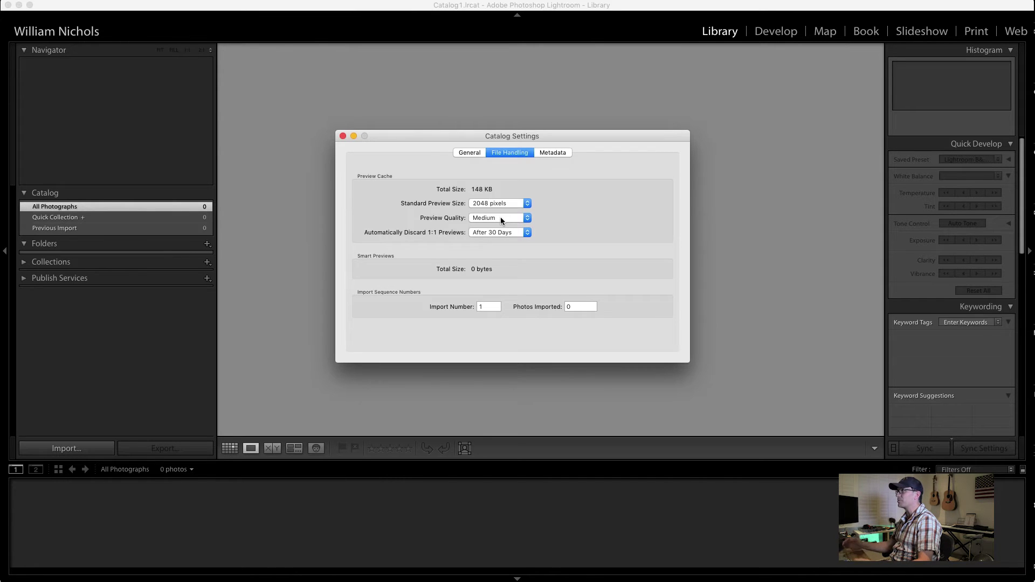
click(342, 136)
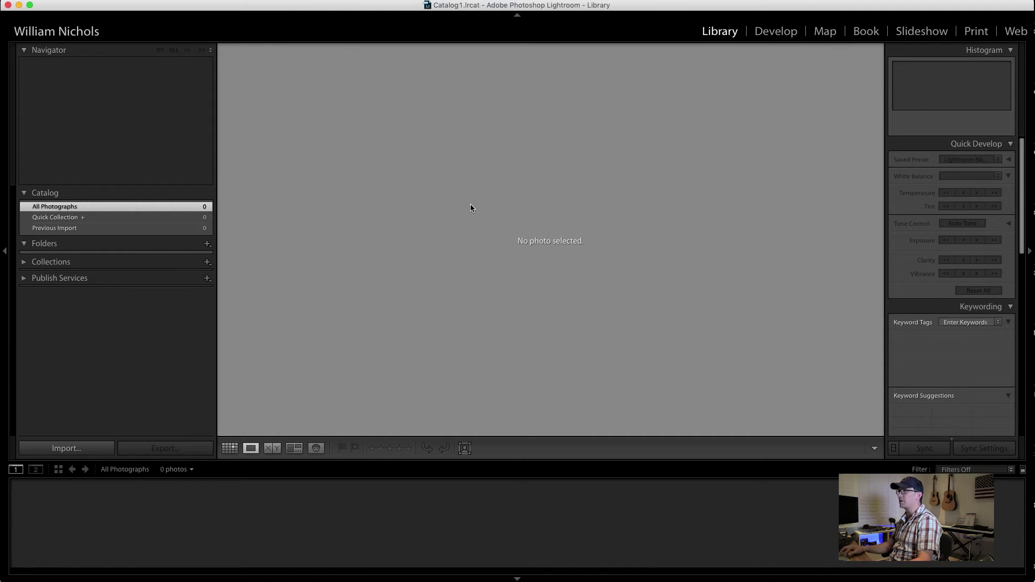
Start an import and browse to the card's 101EOS7D folder with 41 photos.
click(66, 450)
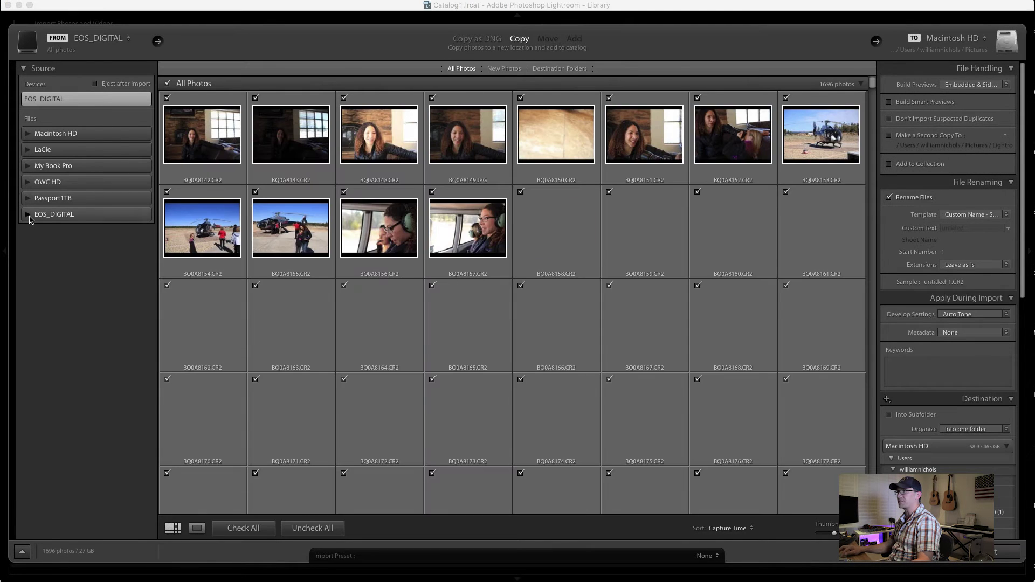
click(27, 214)
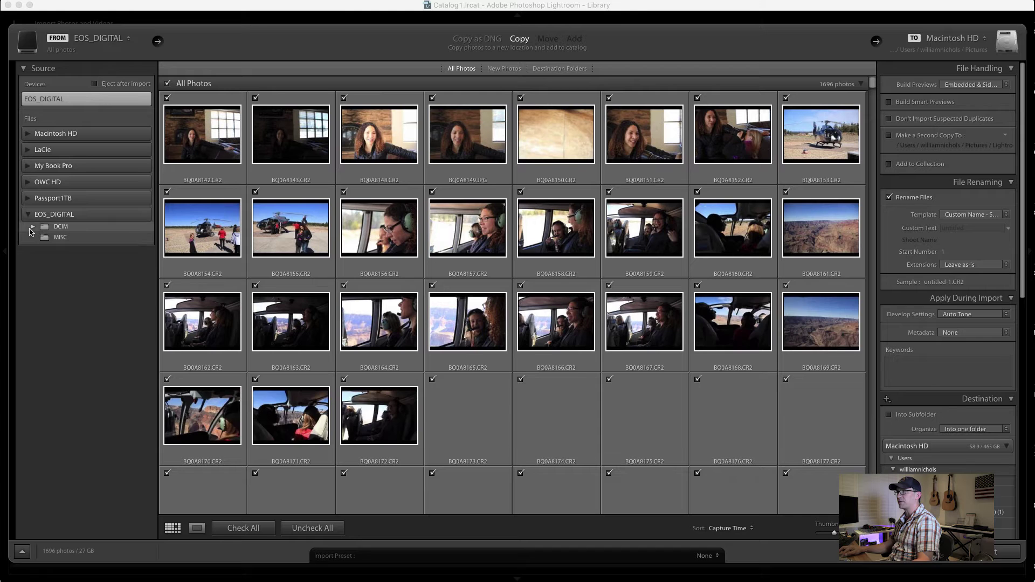
click(31, 226)
click(32, 227)
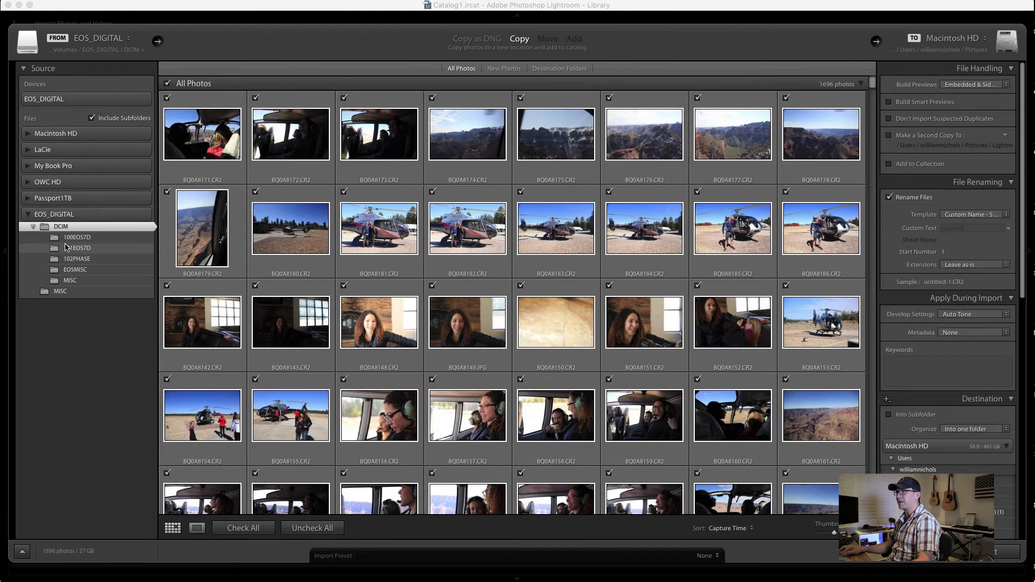
click(77, 248)
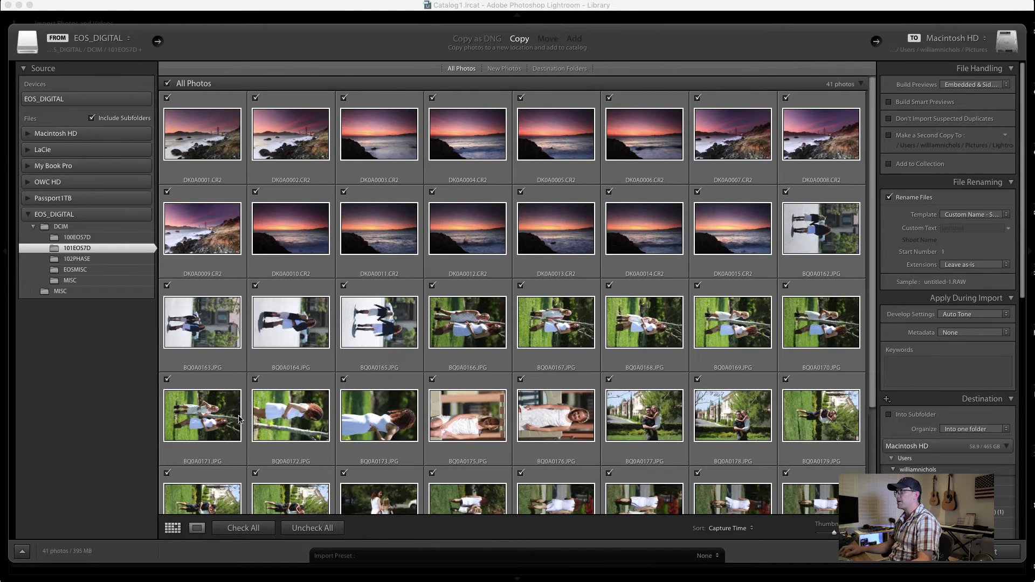
scroll(594, 392, down, 3)
scroll(596, 391, up, 3)
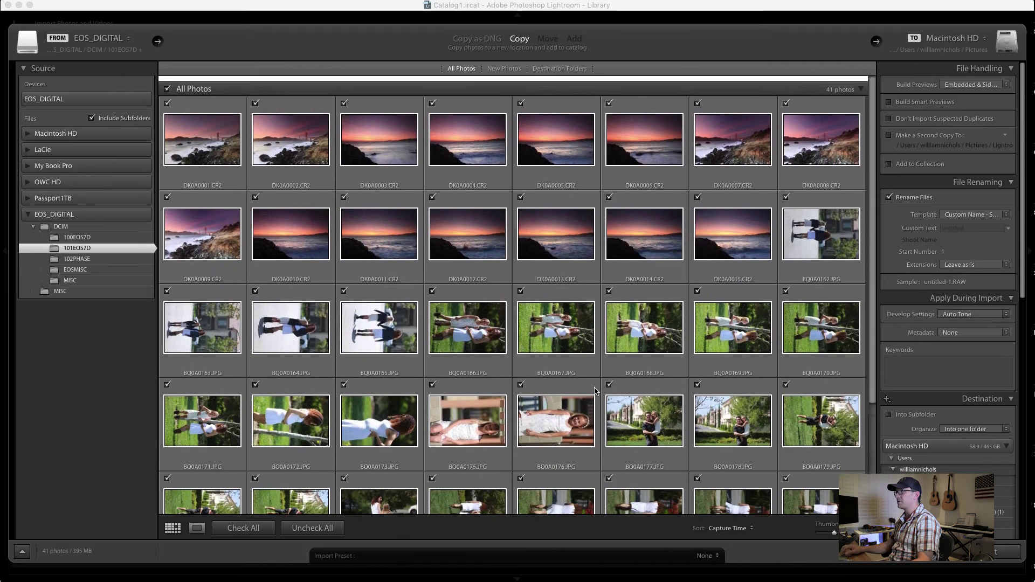
Check only DK0A0001–DK0A0015 for import and choose Copy as DNG.
click(312, 528)
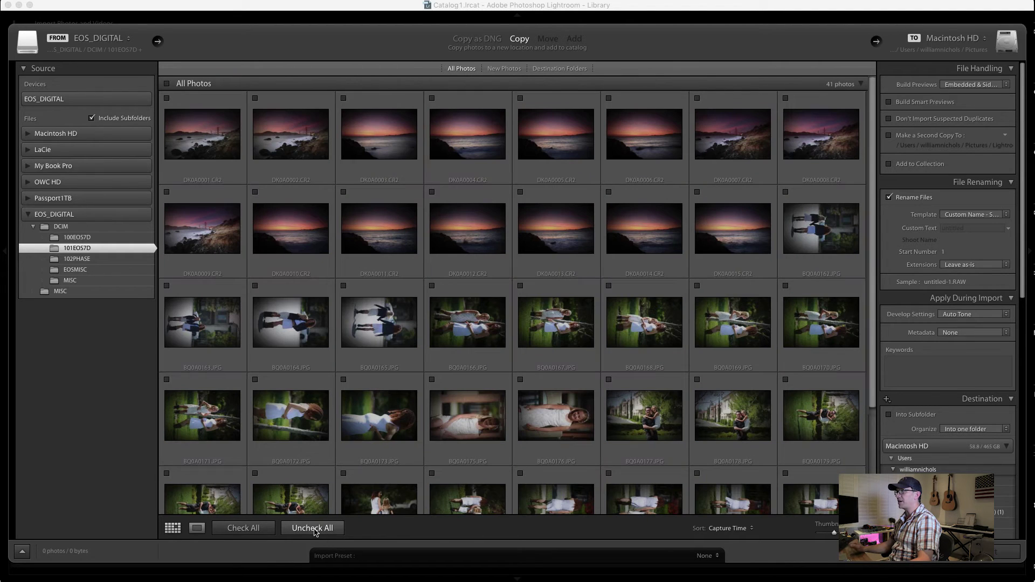
click(220, 94)
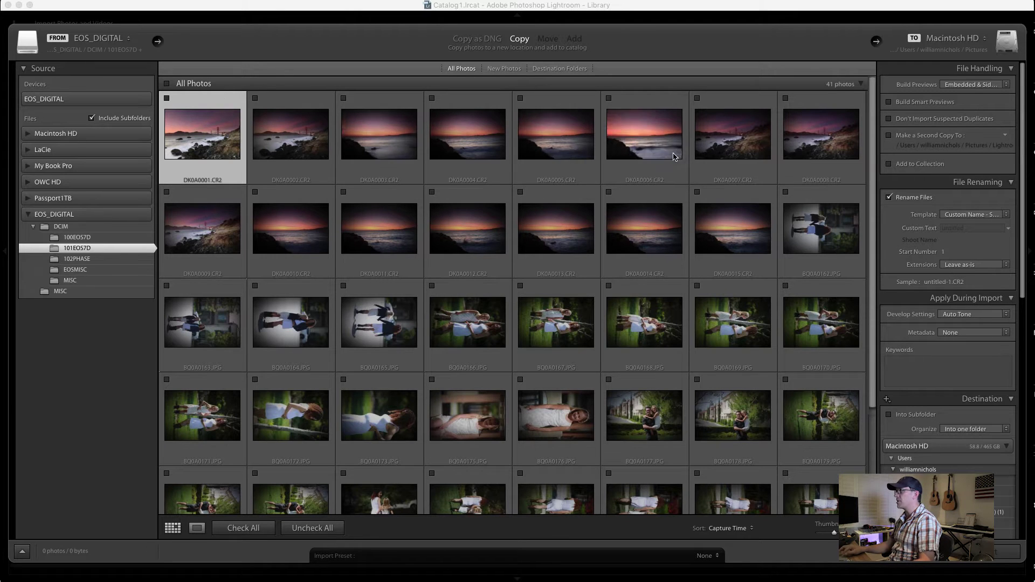
shift+click(742, 205)
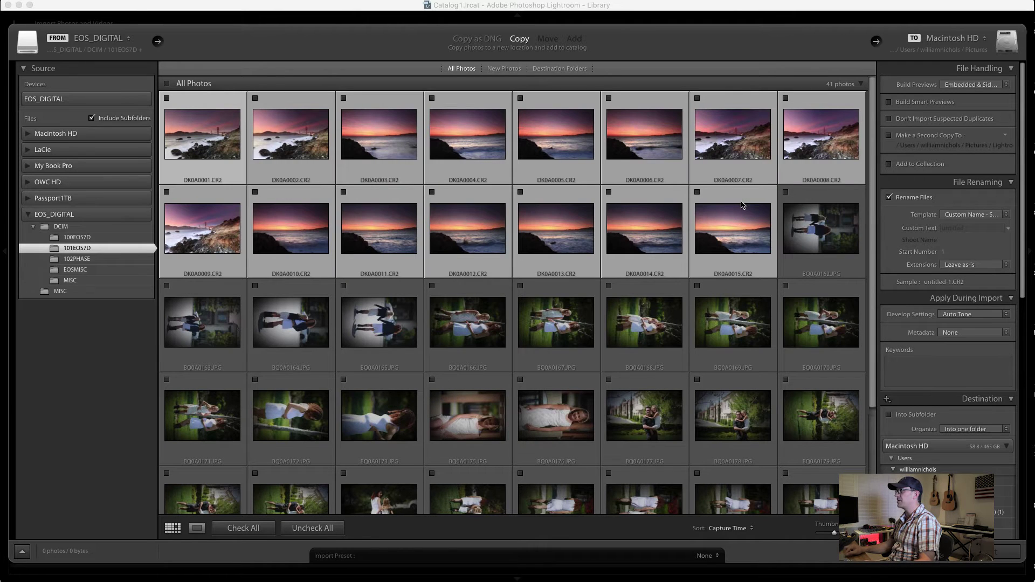
click(697, 192)
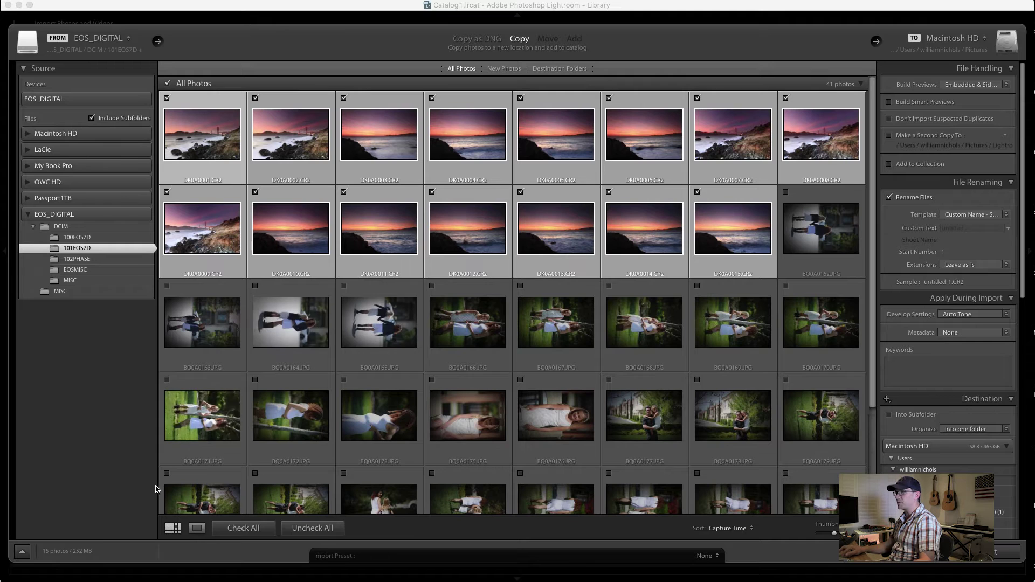
mouse_move(86, 557)
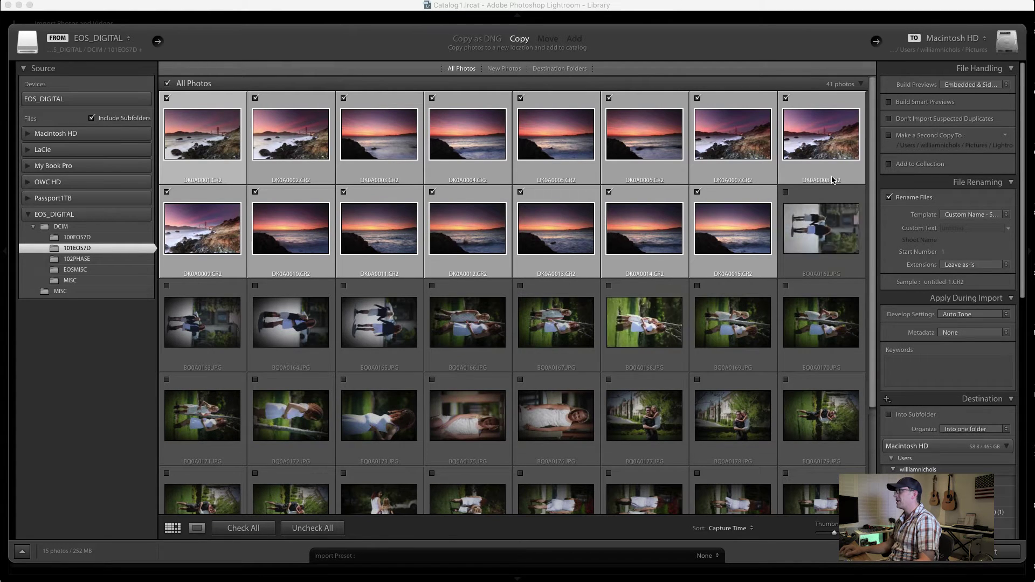
click(487, 42)
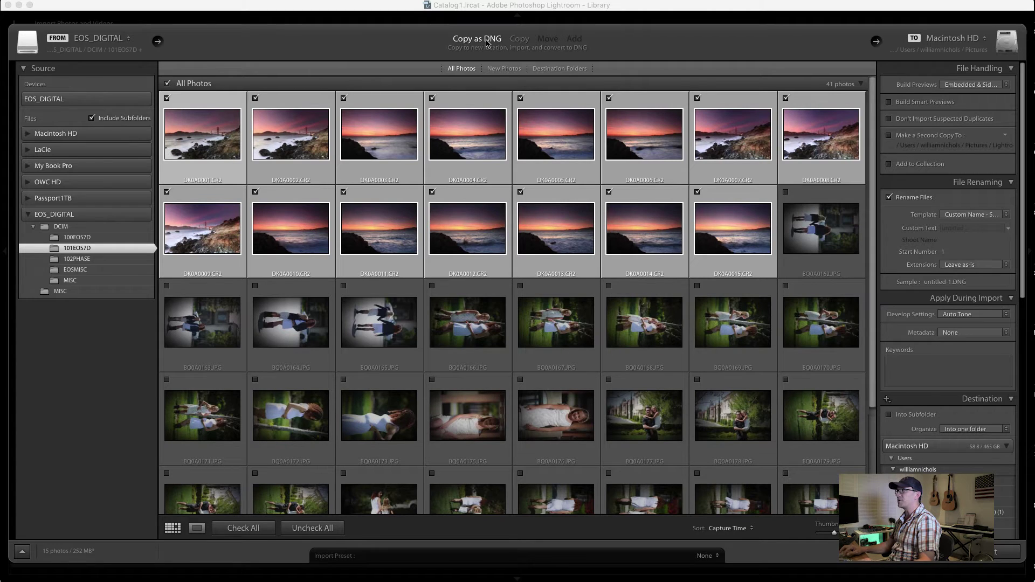
Switch to plain Copy, leave Make a Second Copy off, and enable Add to Collection.
click(519, 41)
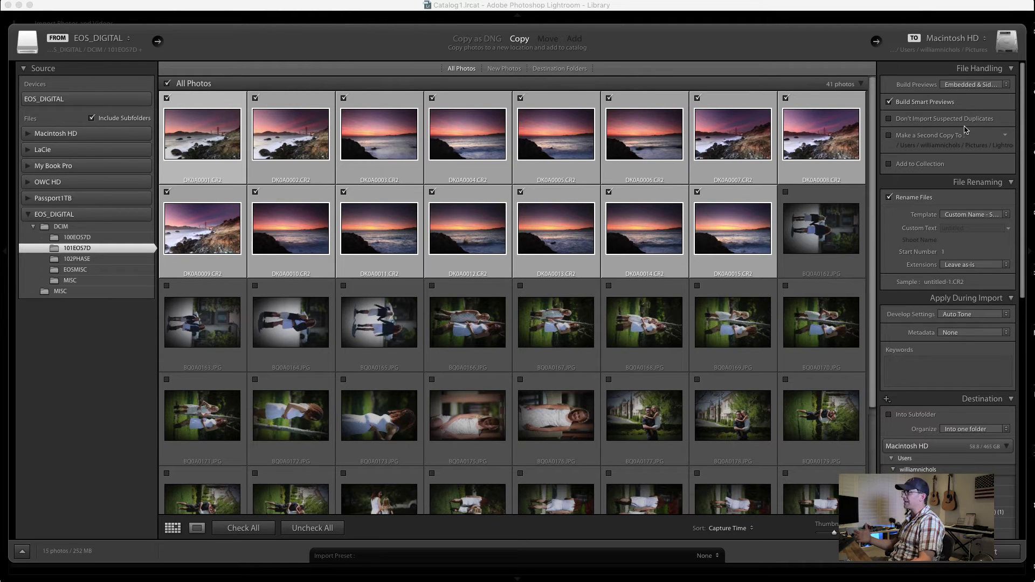
click(963, 135)
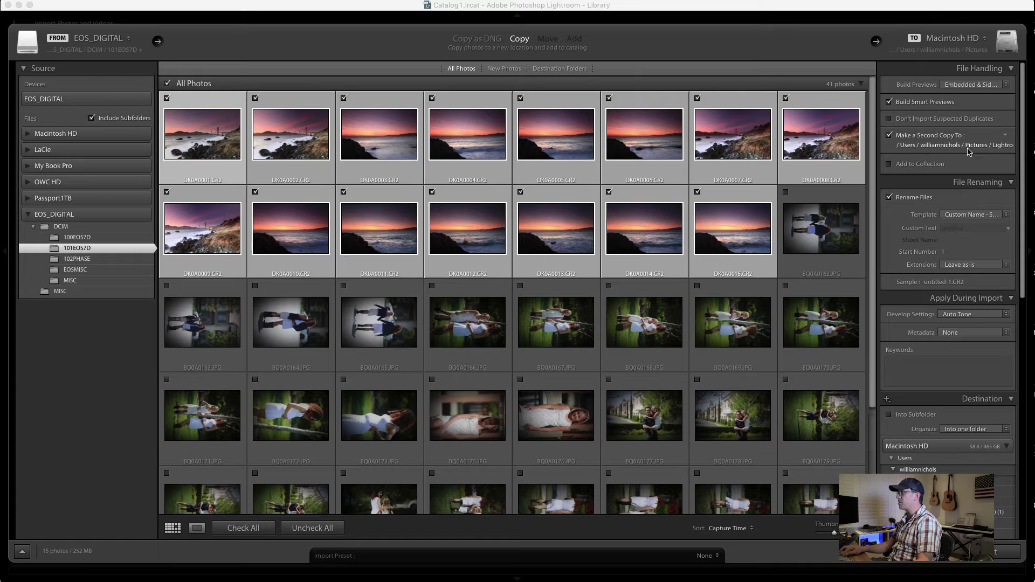
click(937, 137)
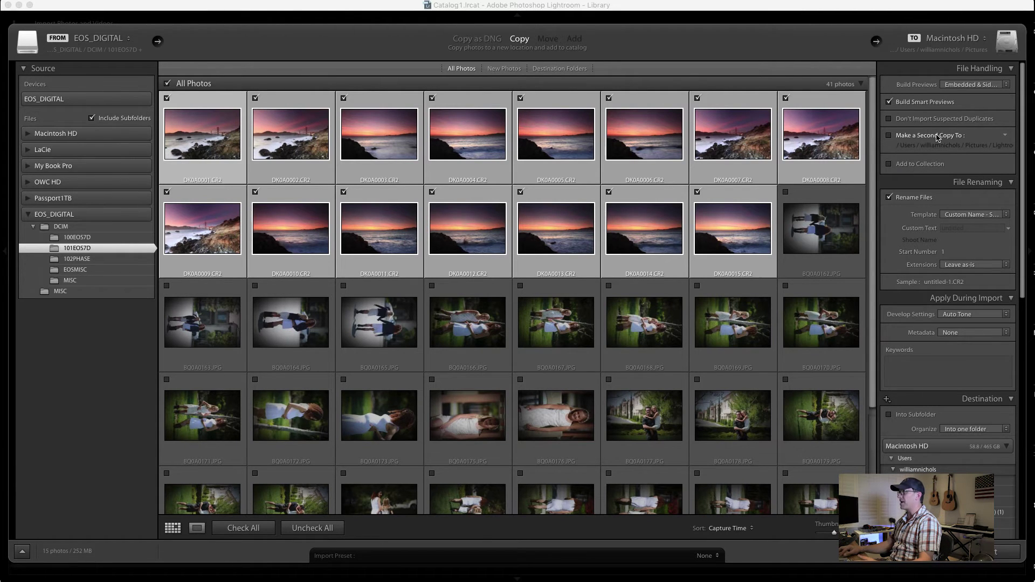
click(933, 166)
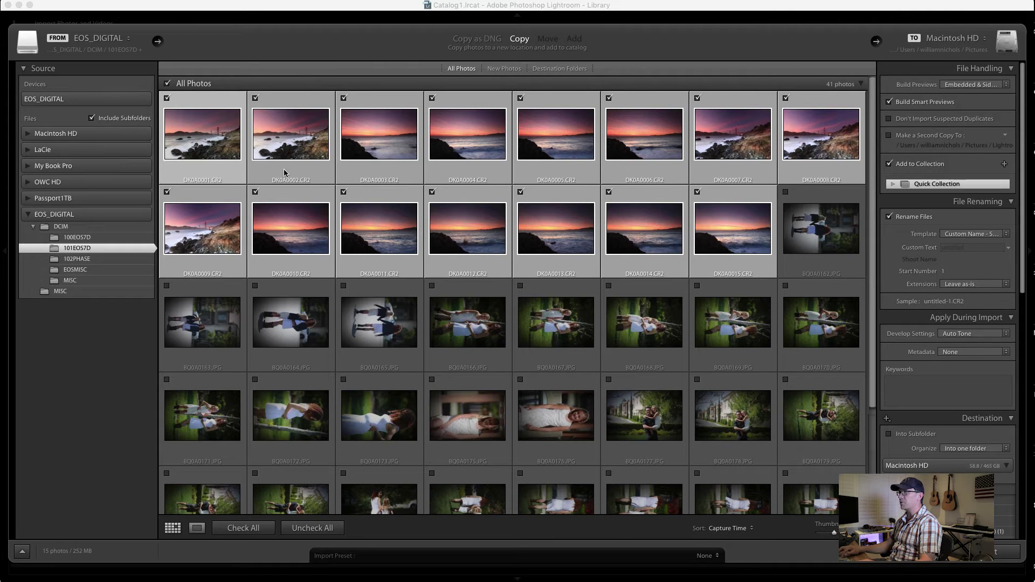
Create a new collection named 'Landscape Photos' for the import.
click(1004, 163)
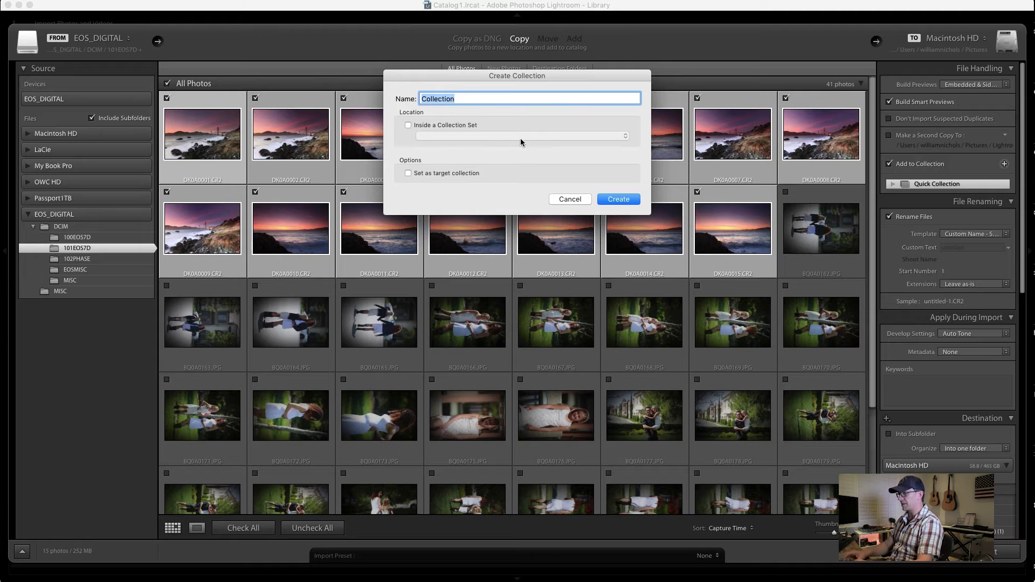
text(Landscae)
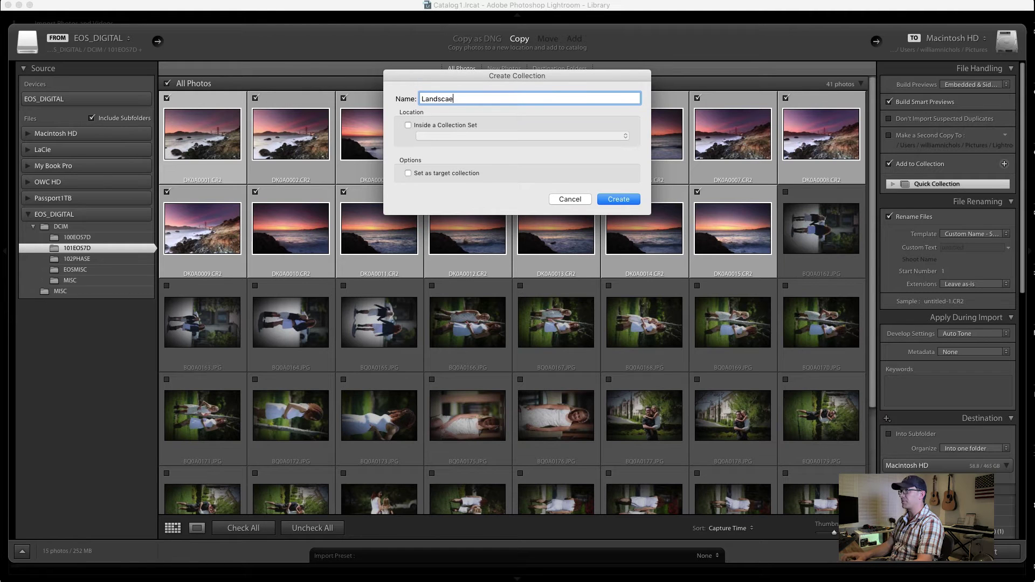
key(BackSpace)
text(pe Photos)
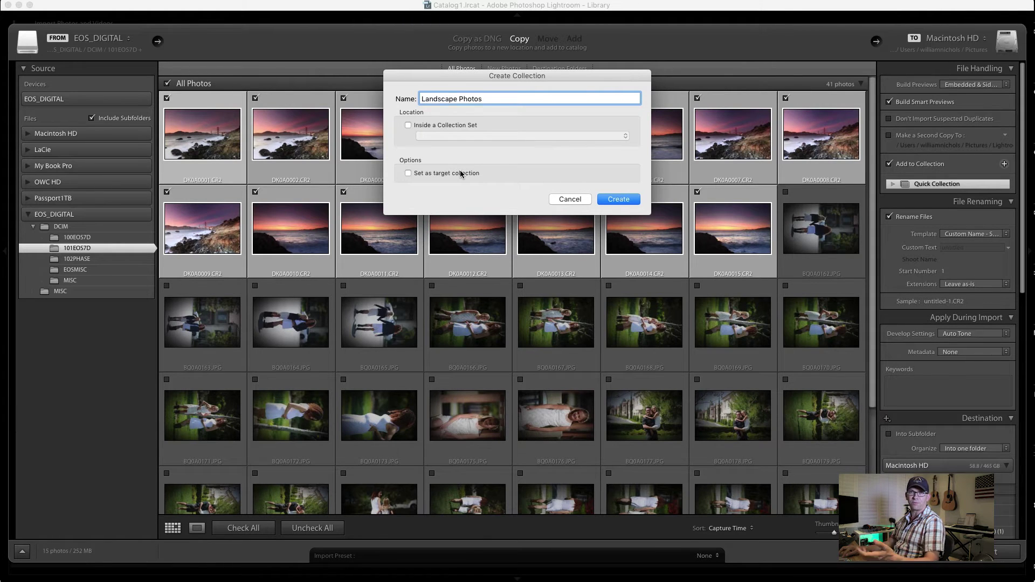
click(619, 200)
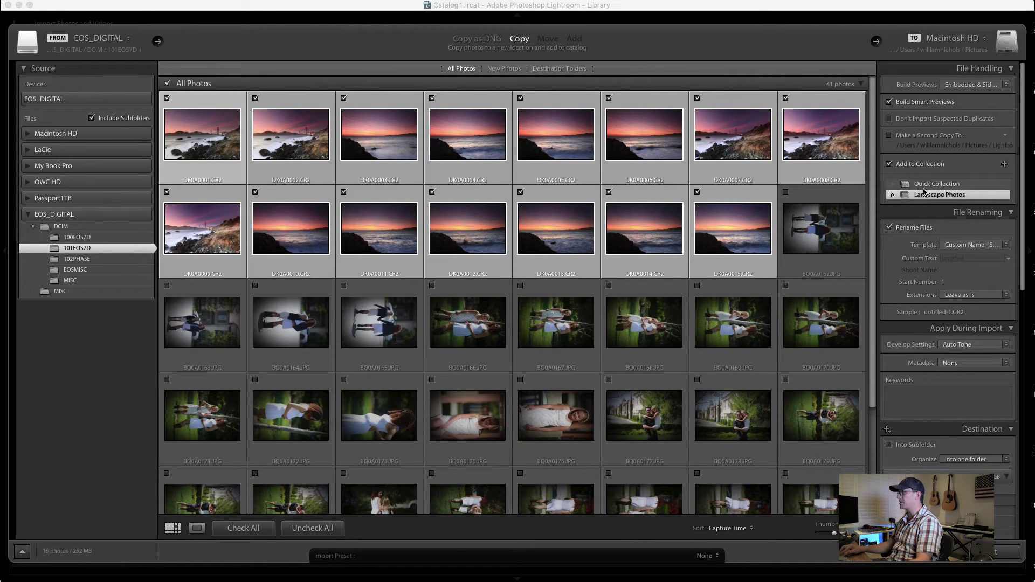
Rename files with the Custom Name - Sequence template and custom text 03092016-SanFrancisco.
click(980, 247)
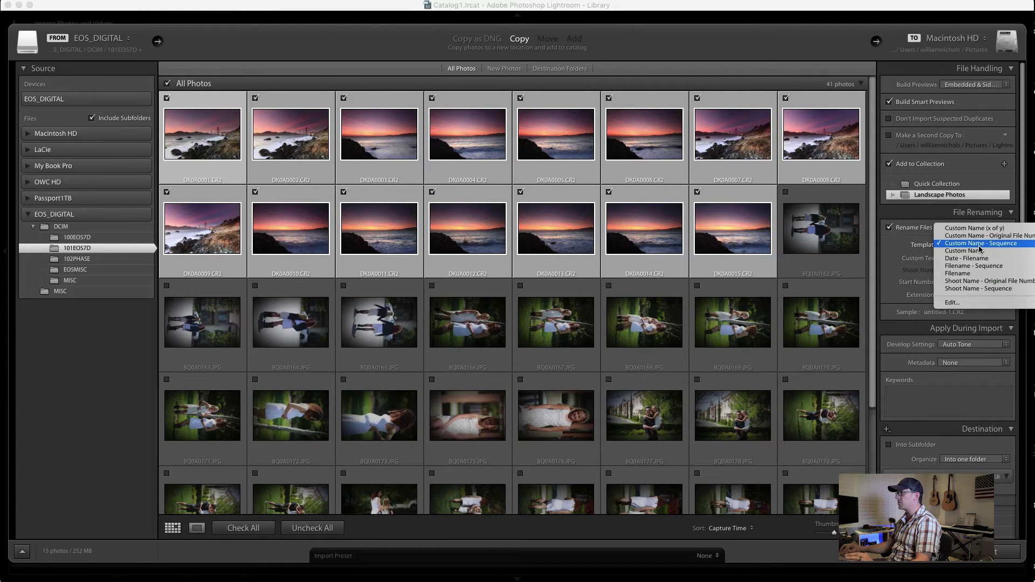
click(980, 246)
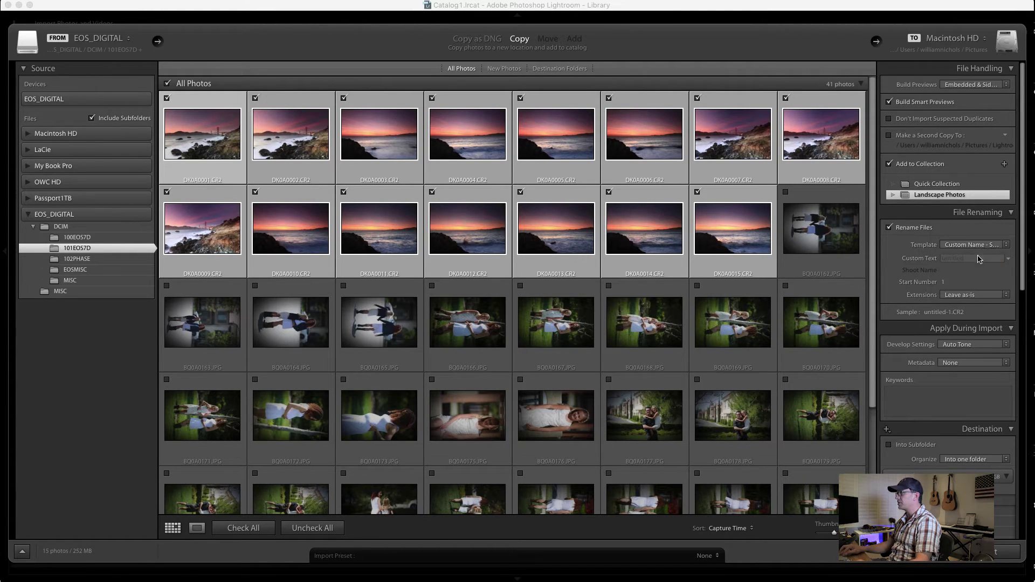
click(978, 258)
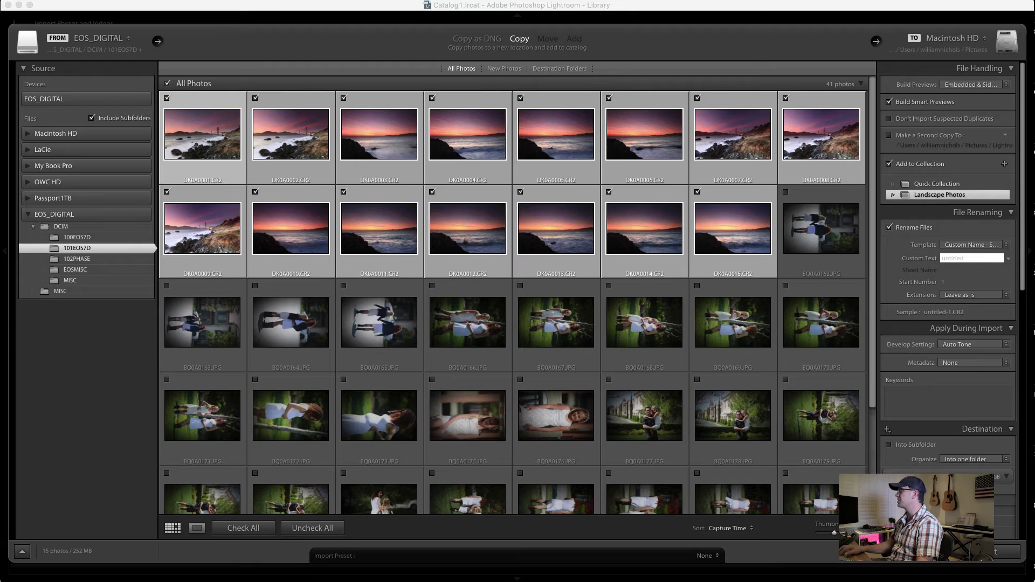
key(Return)
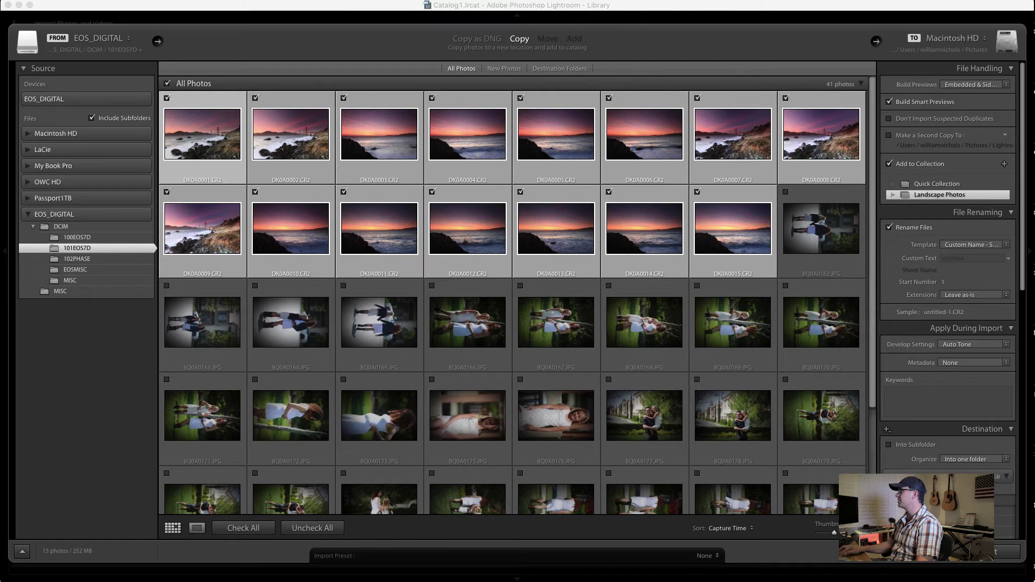
click(956, 258)
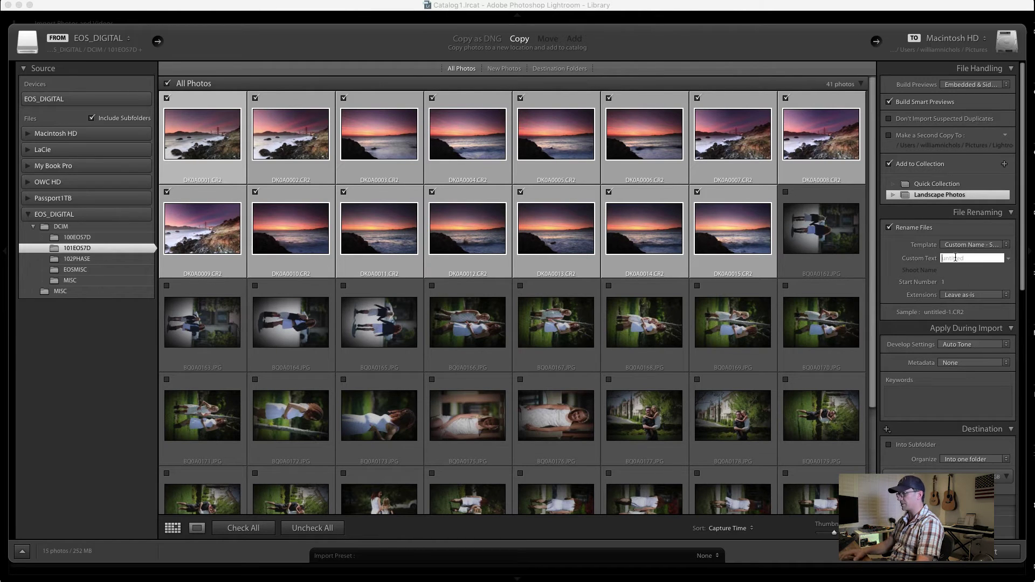
text(0309206)
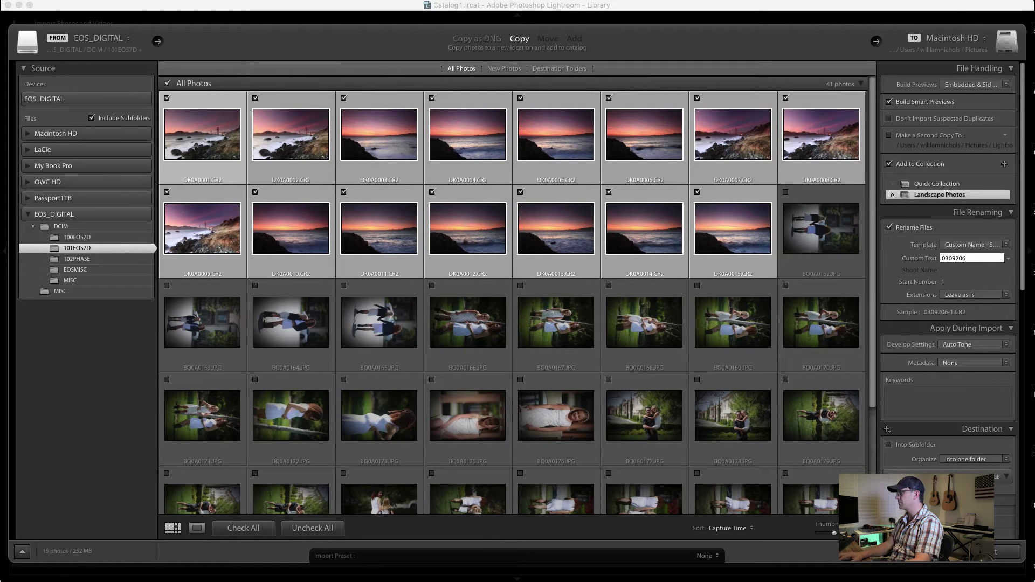
key(BackSpace)
text(16-)
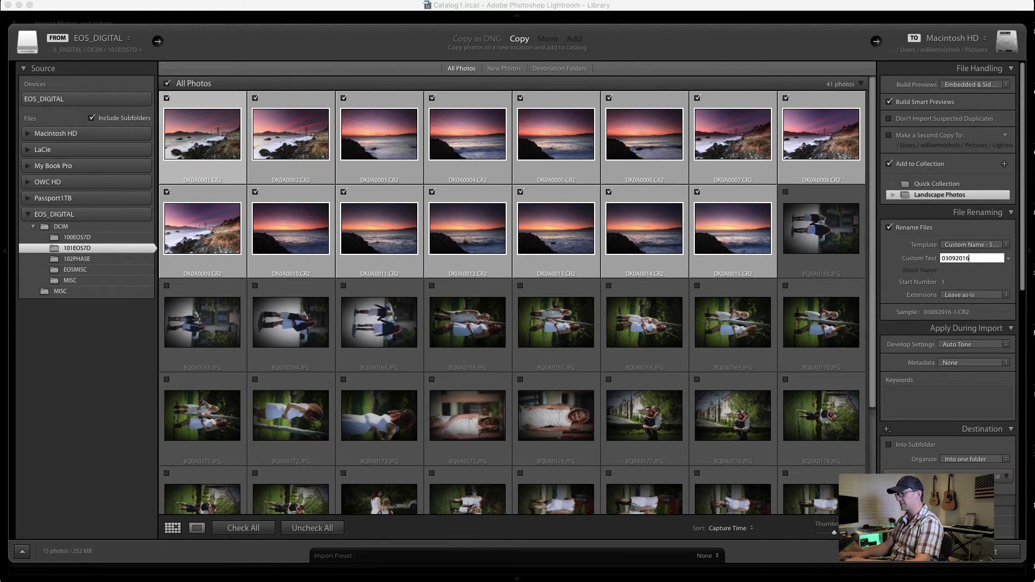
text(SanFrancisco)
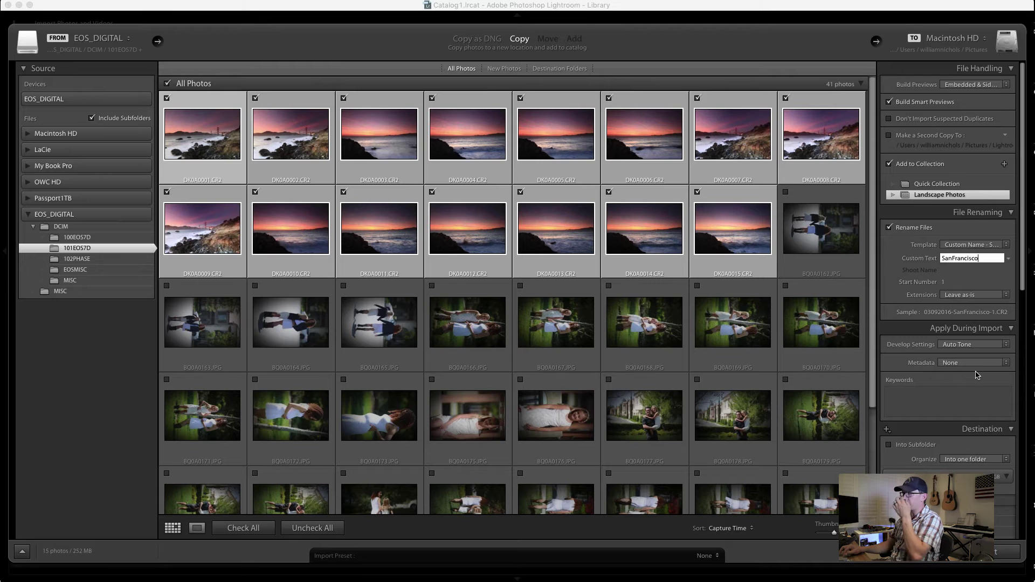
click(984, 345)
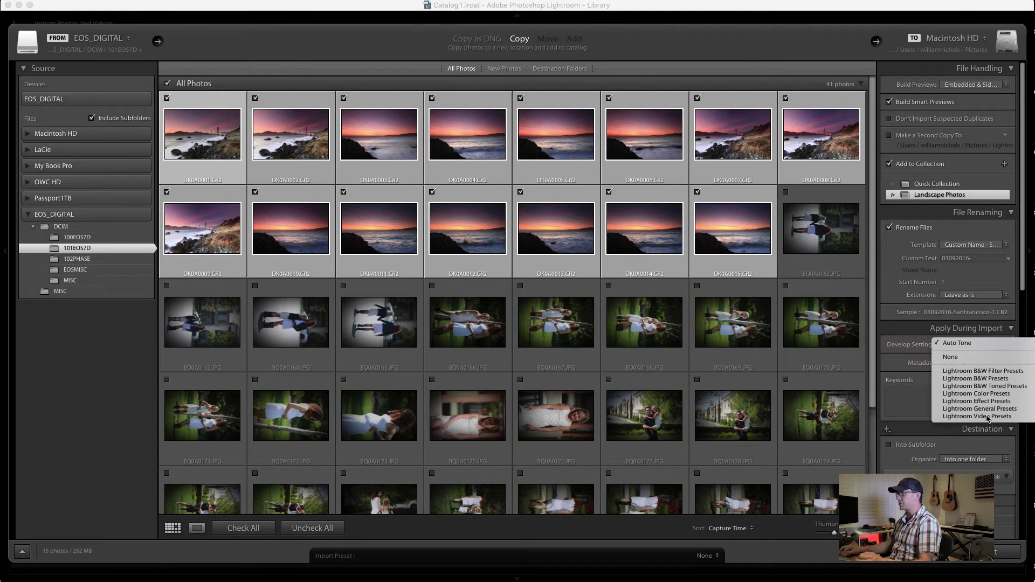
Apply no develop or metadata preset and enter keywords San Francisco, Ocean, Beach, Marshall Beach, Sunset, 2016.
click(986, 358)
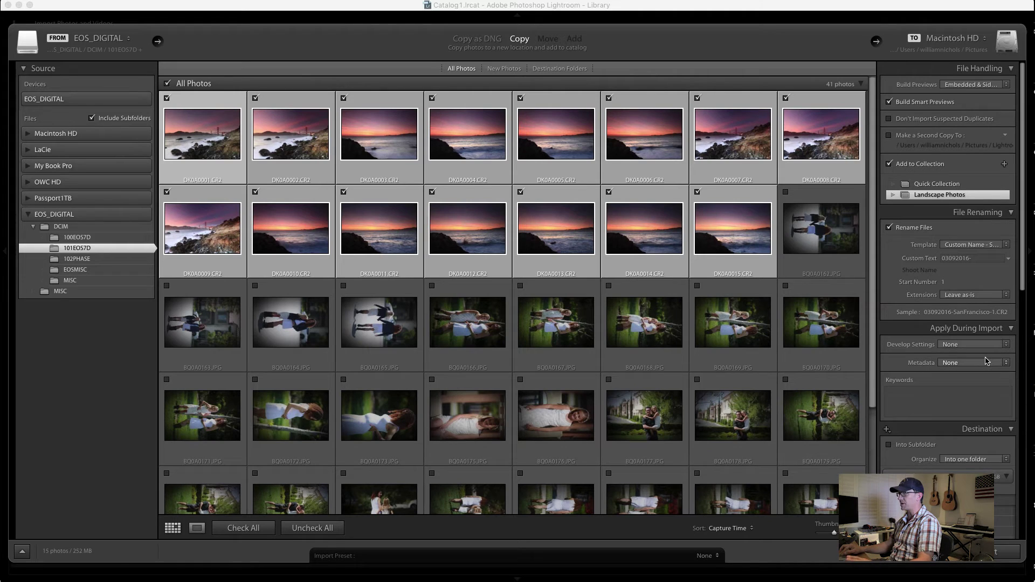
click(987, 365)
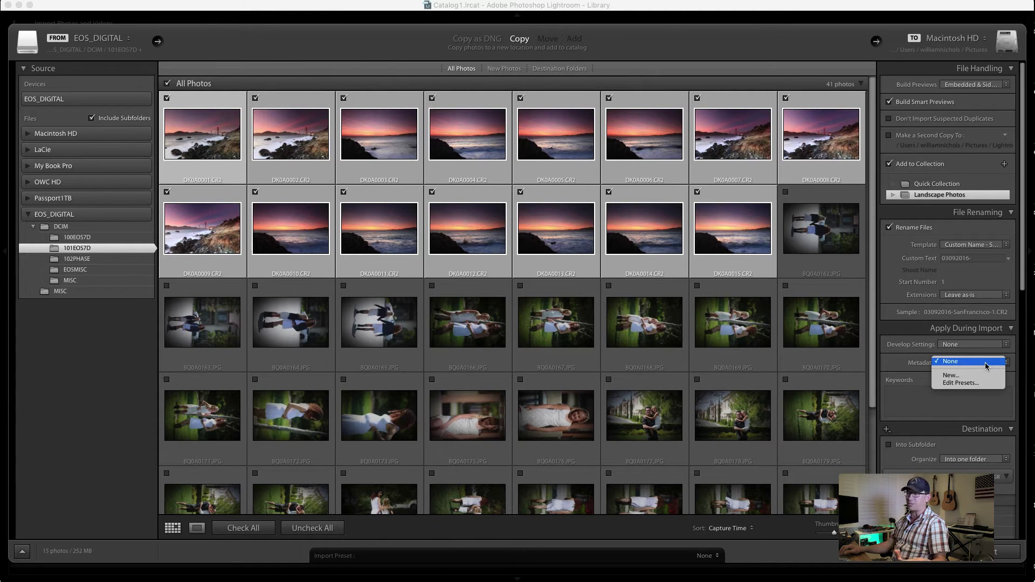
click(930, 403)
click(927, 403)
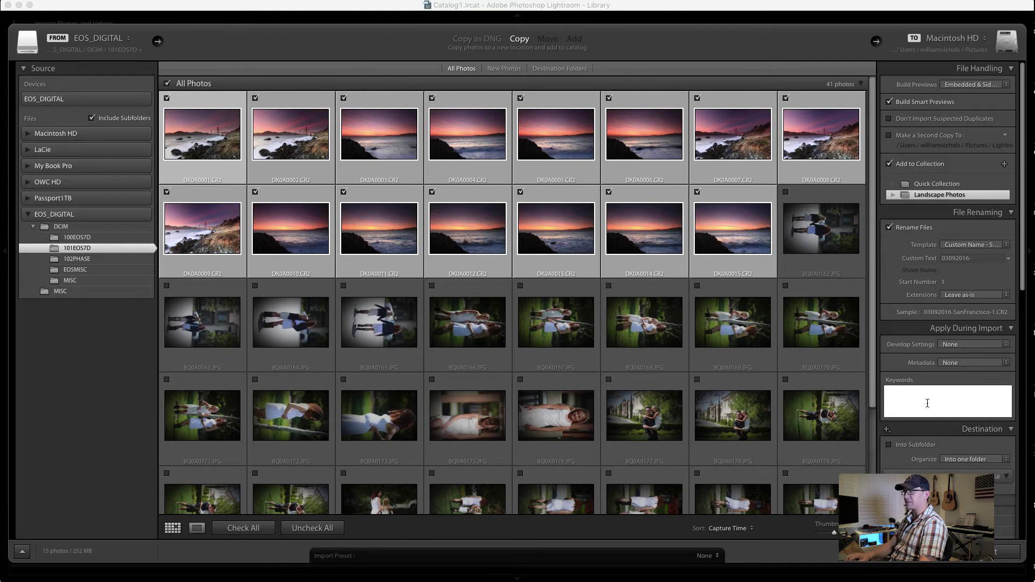
text(San Fran)
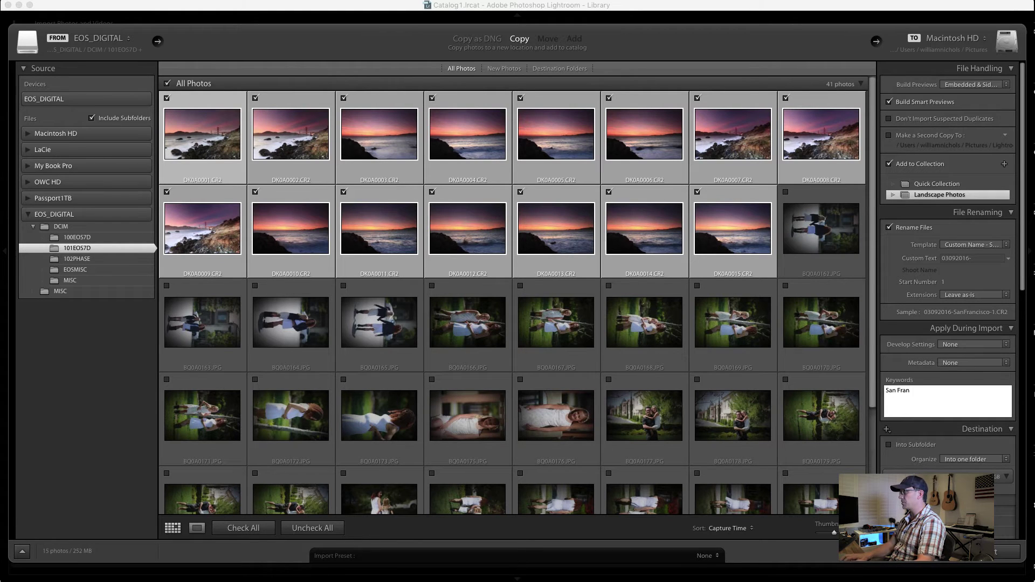
text(cisco, Ocean, Beach,)
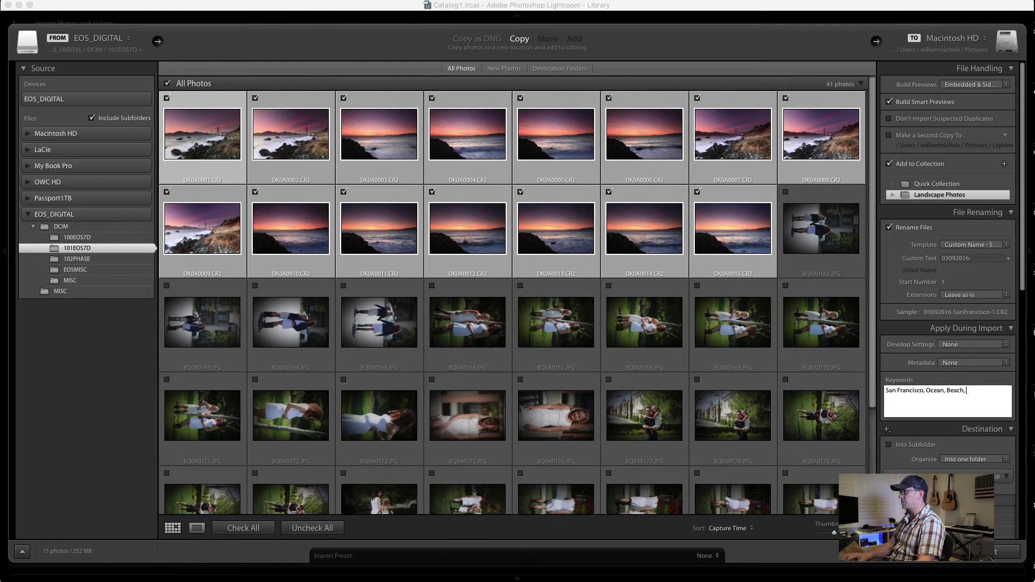
text( Marshall Beach)
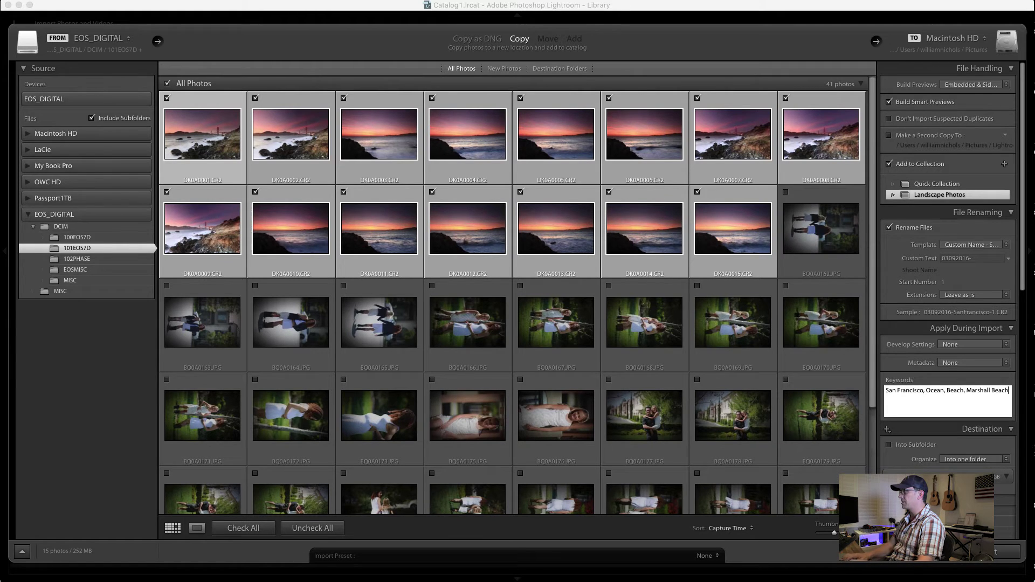
text(, Golden Ga)
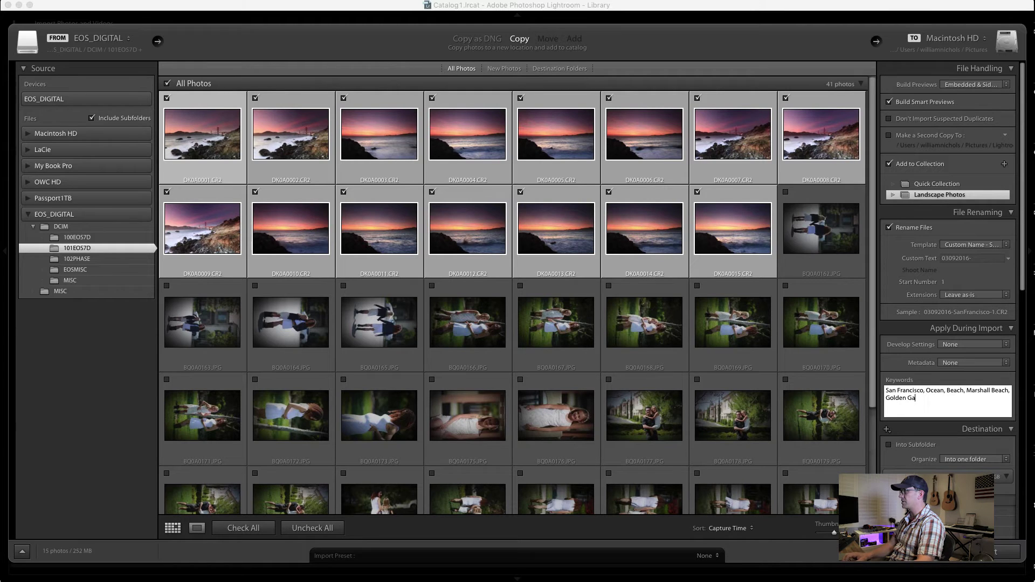
text(te, Water,)
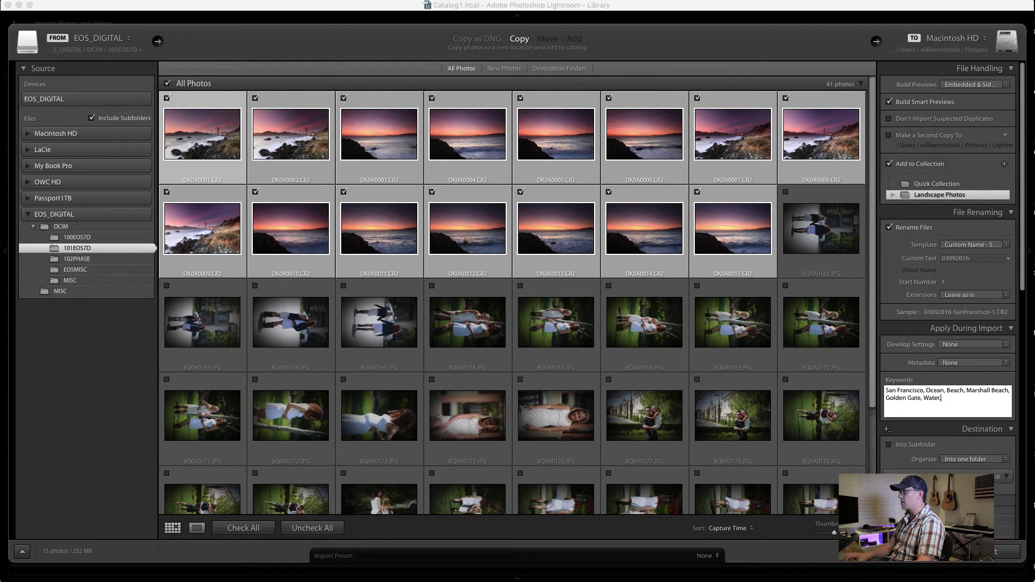
text( Waves, Sunse)
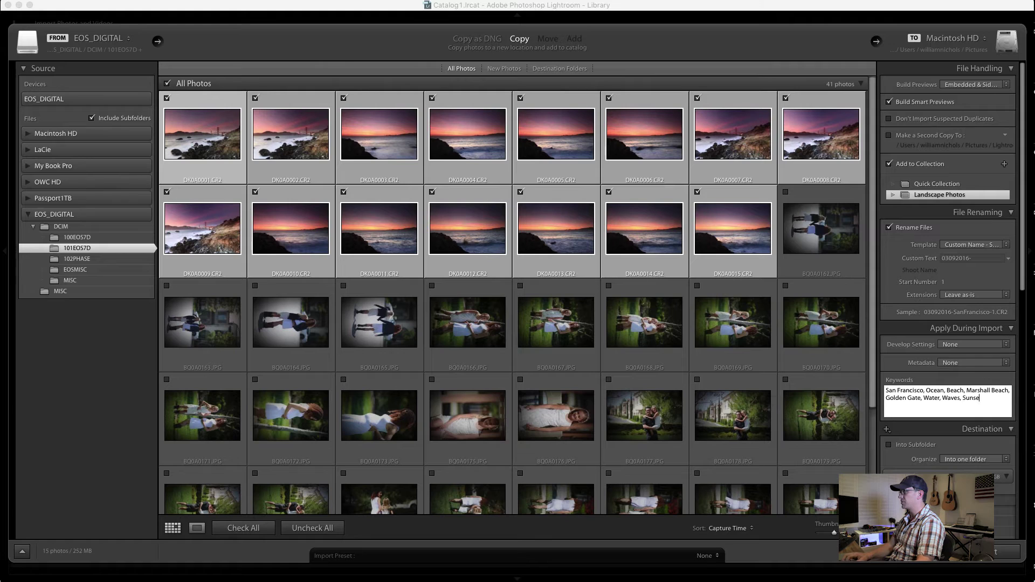
text(t, 201)
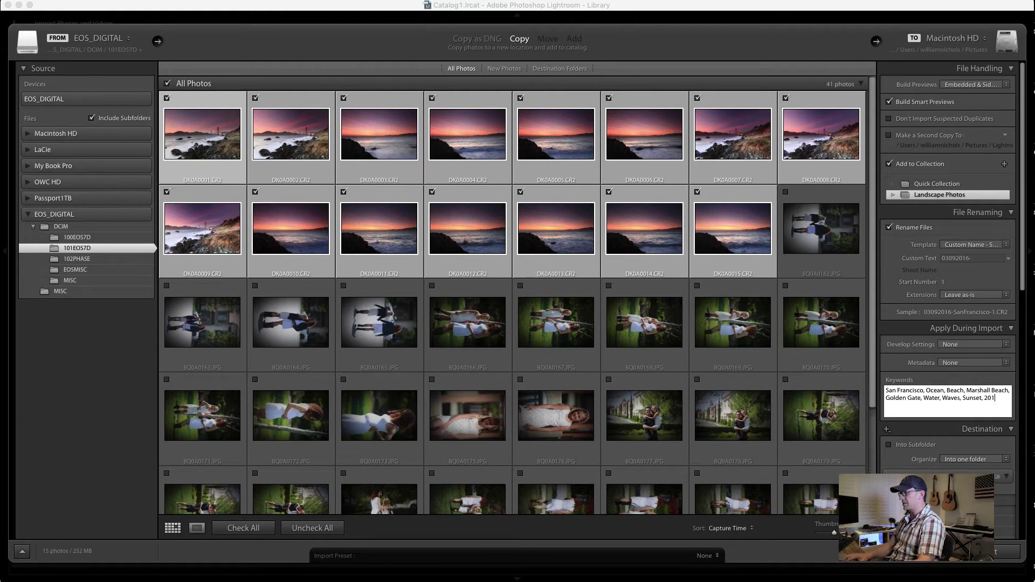
text(6, )
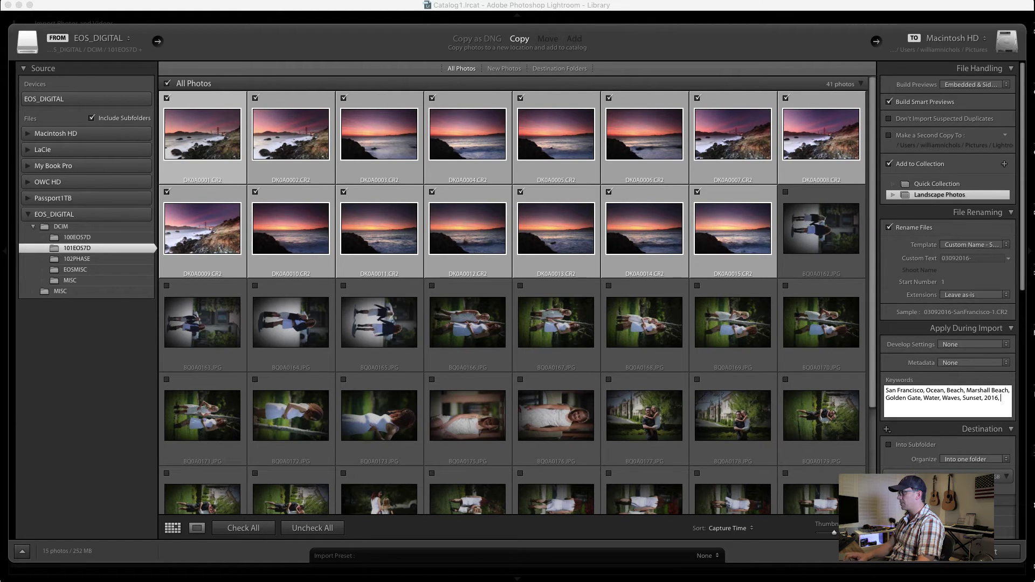
text(March,)
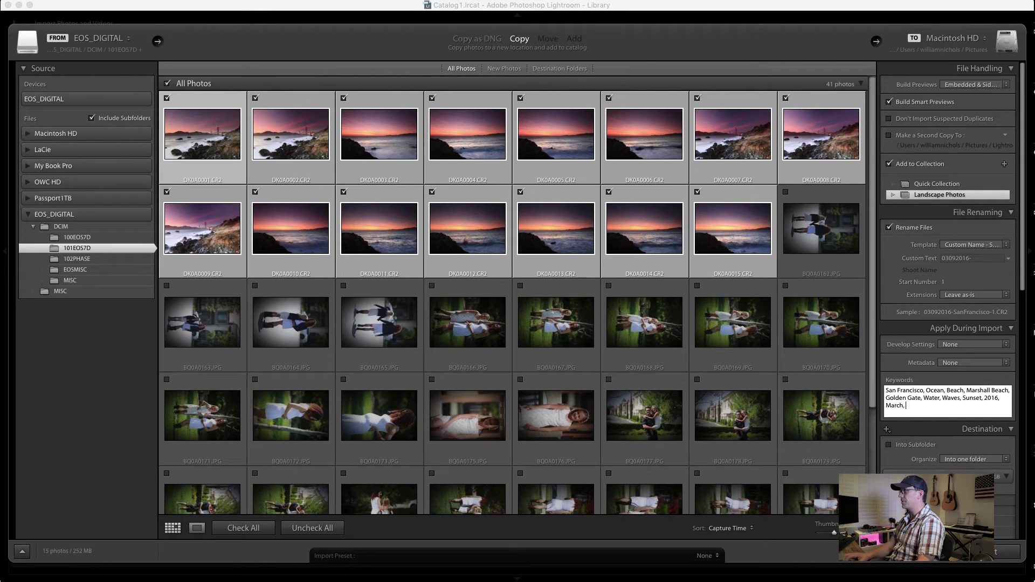
text( Canon)
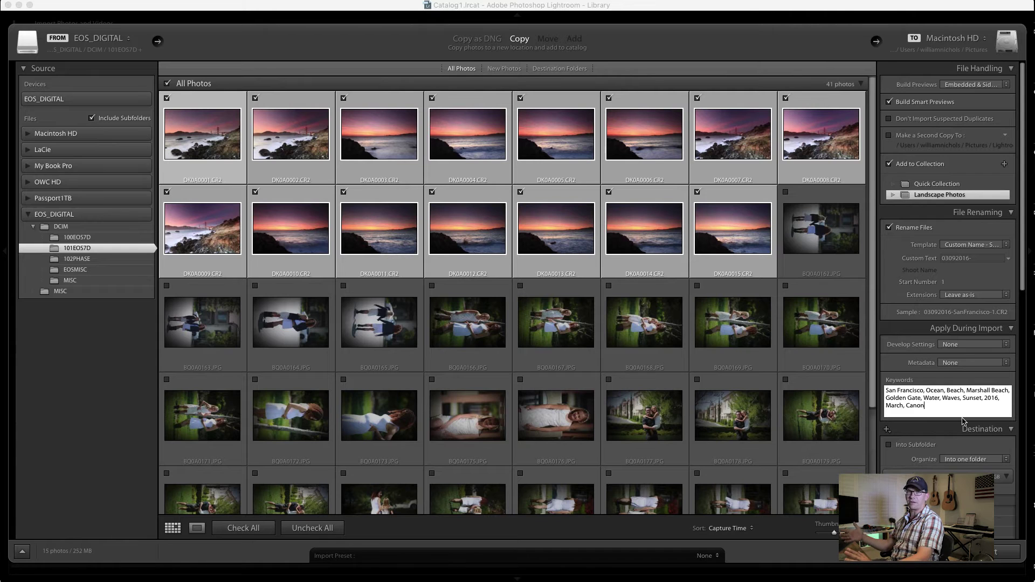
Choose the OWC HD drive as the import destination.
scroll(965, 421, down, 10)
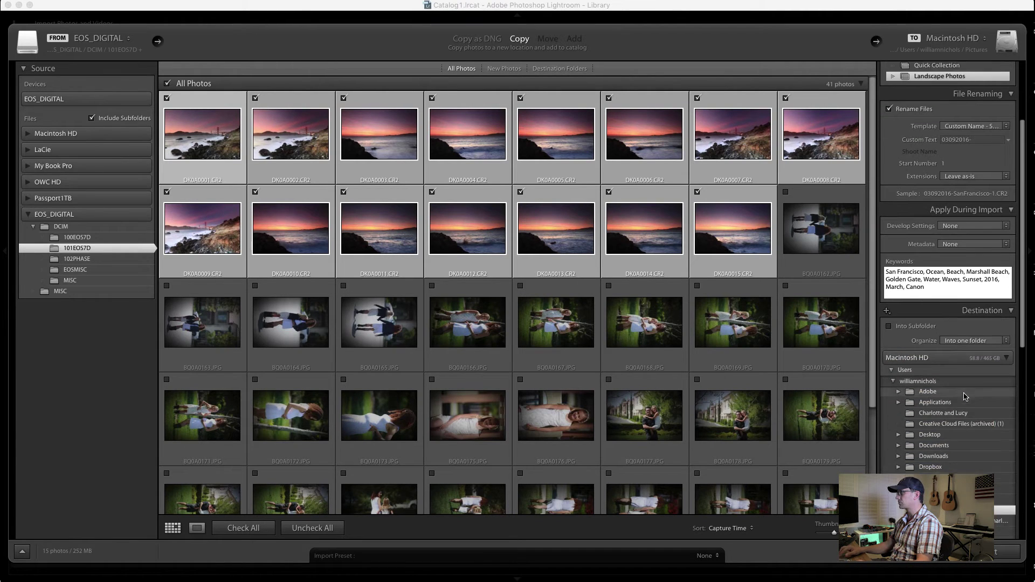
scroll(965, 396, down, 4)
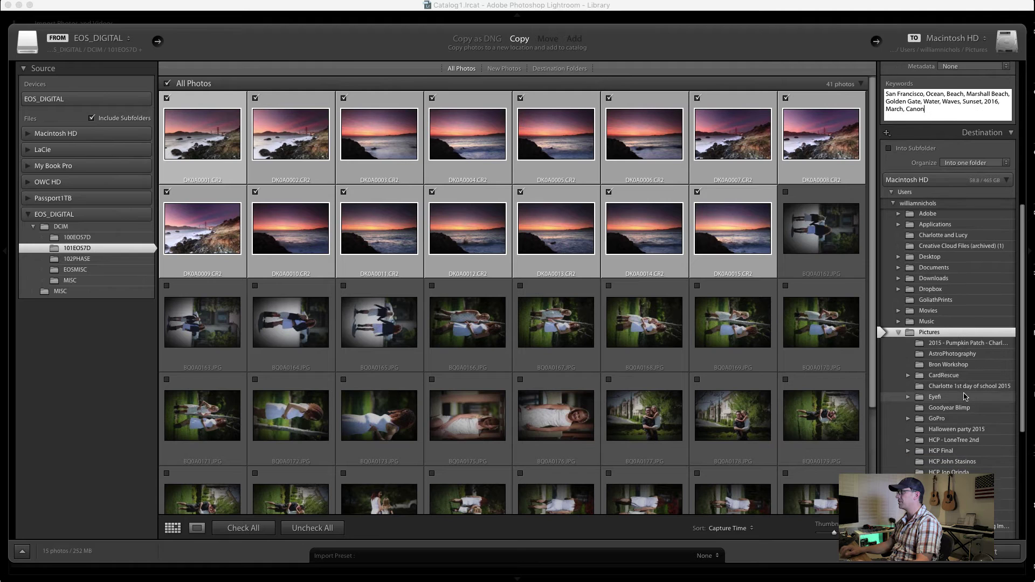
scroll(965, 396, down, 3)
scroll(959, 270, up, 7)
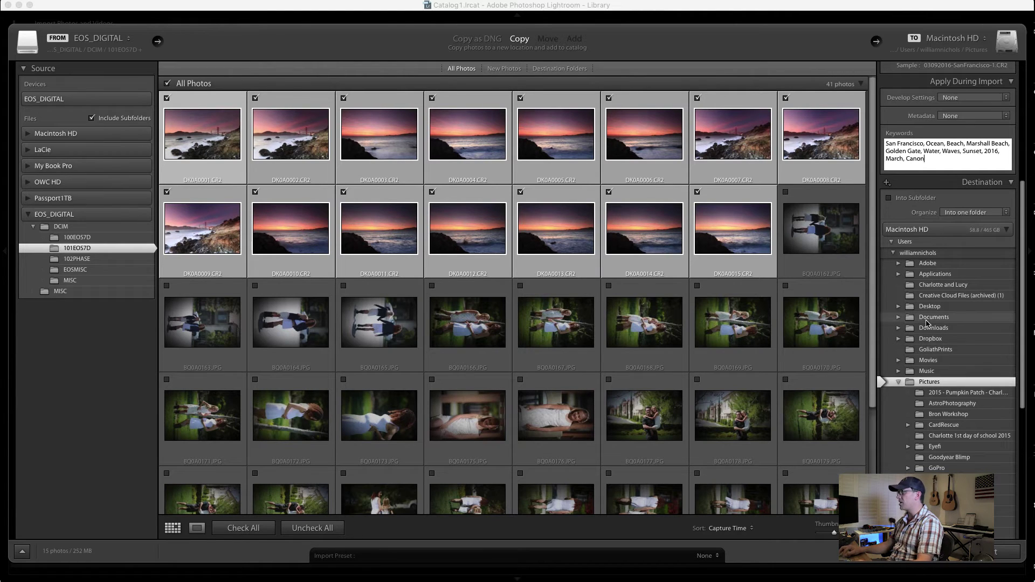
click(893, 256)
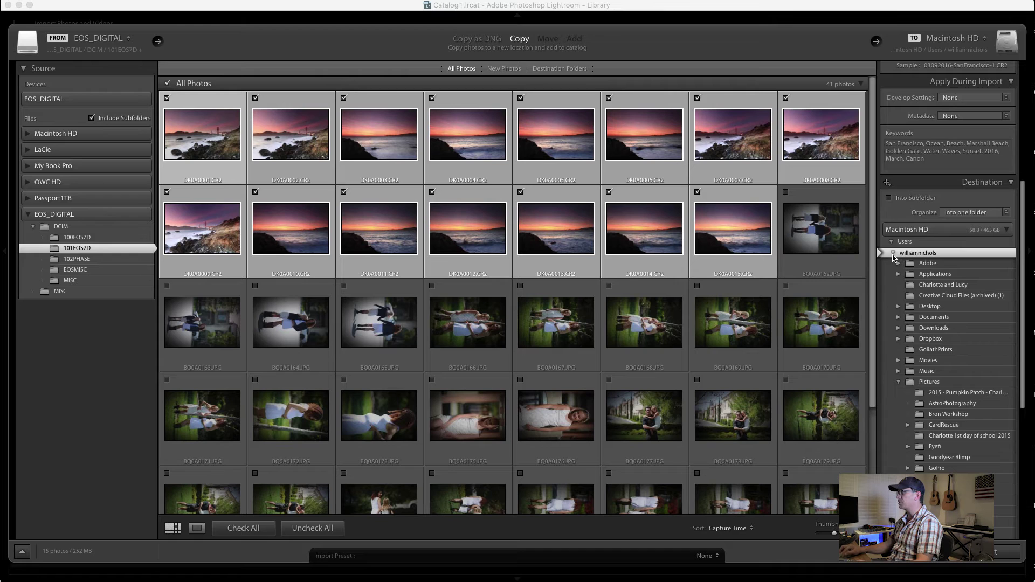
click(893, 255)
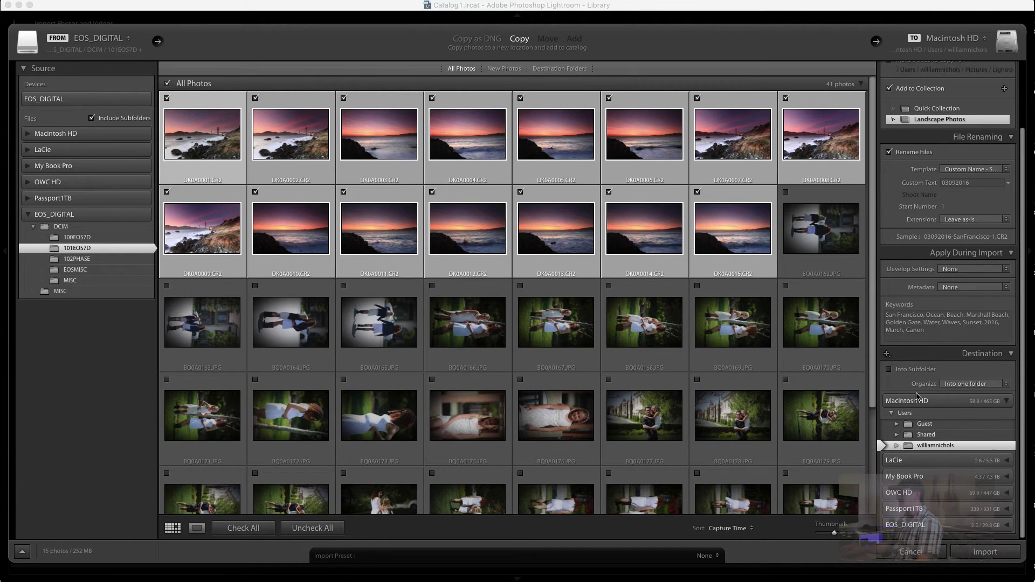
click(1007, 494)
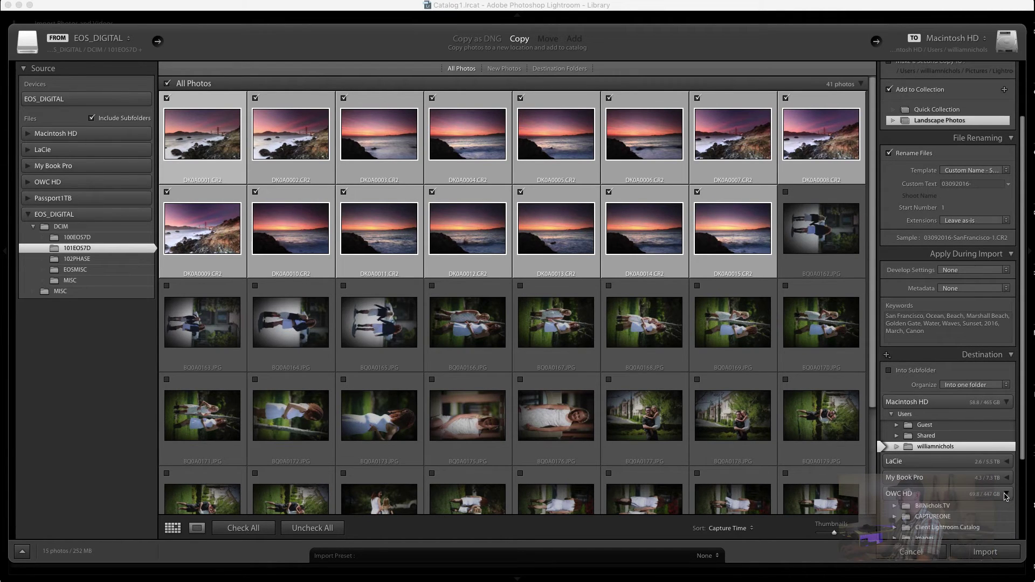
scroll(987, 459, down, 5)
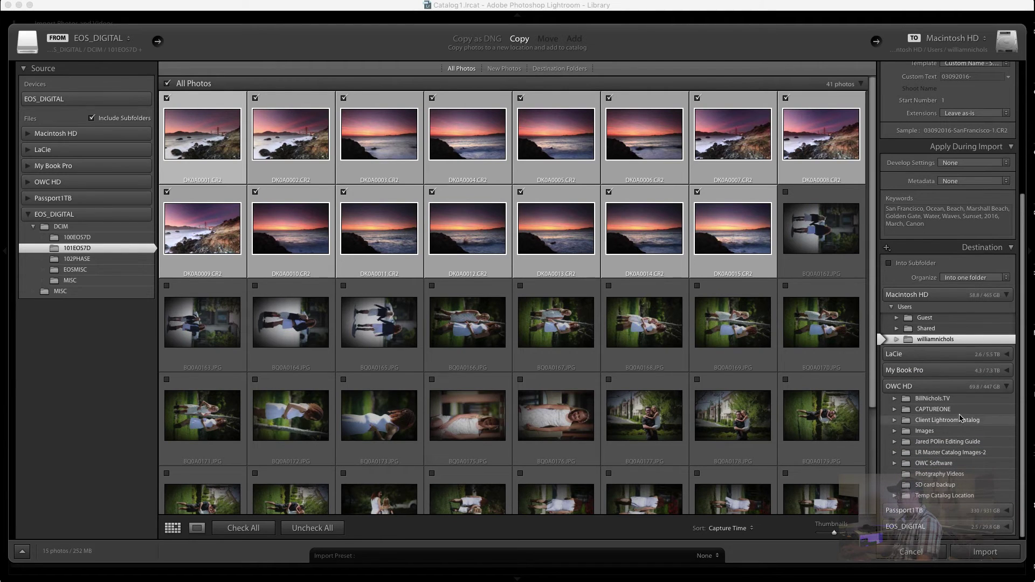
click(949, 387)
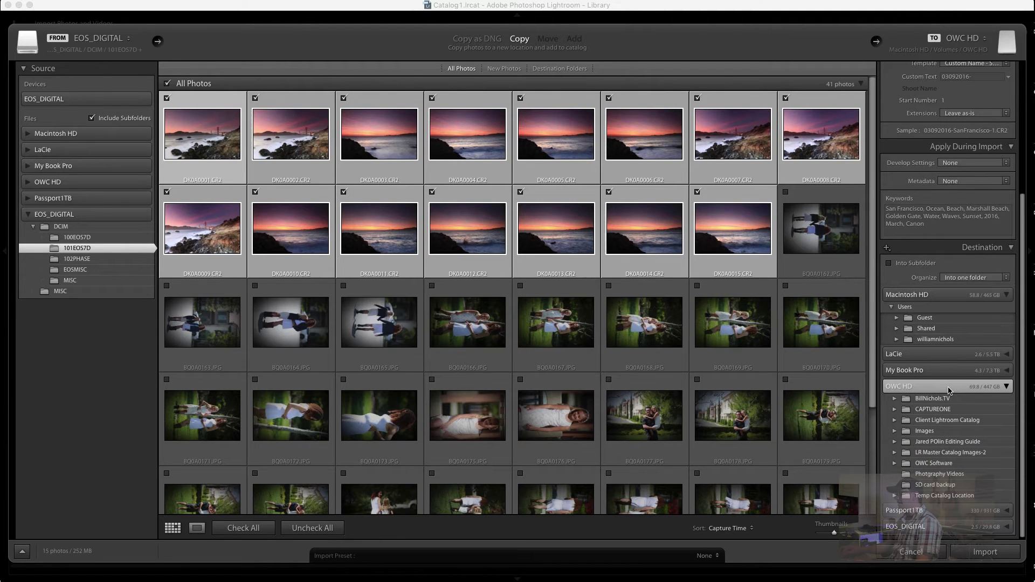
Import into subfolder SanFranciscoImages, organized into one folder.
click(920, 265)
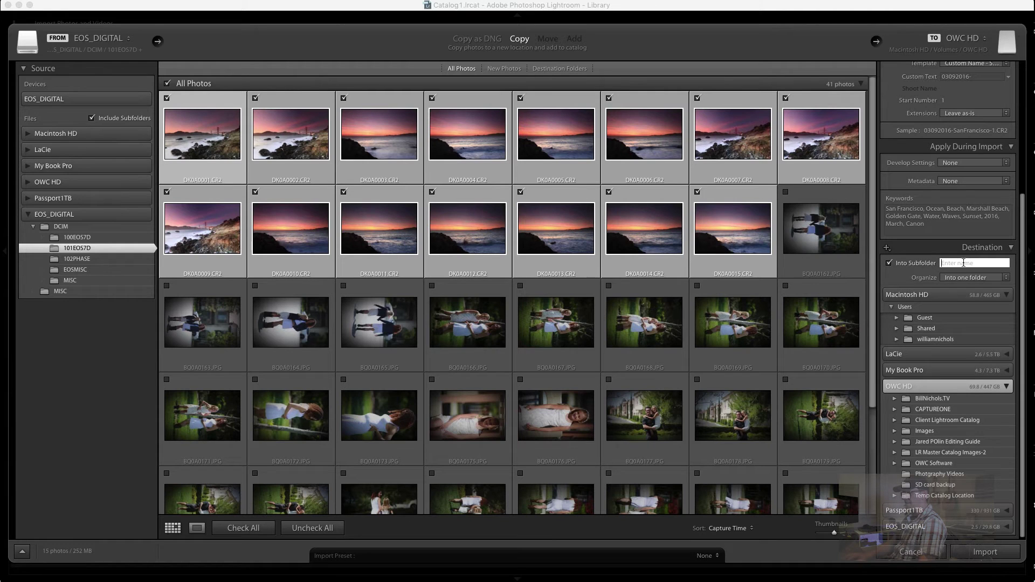
text(SanFranciscoImages)
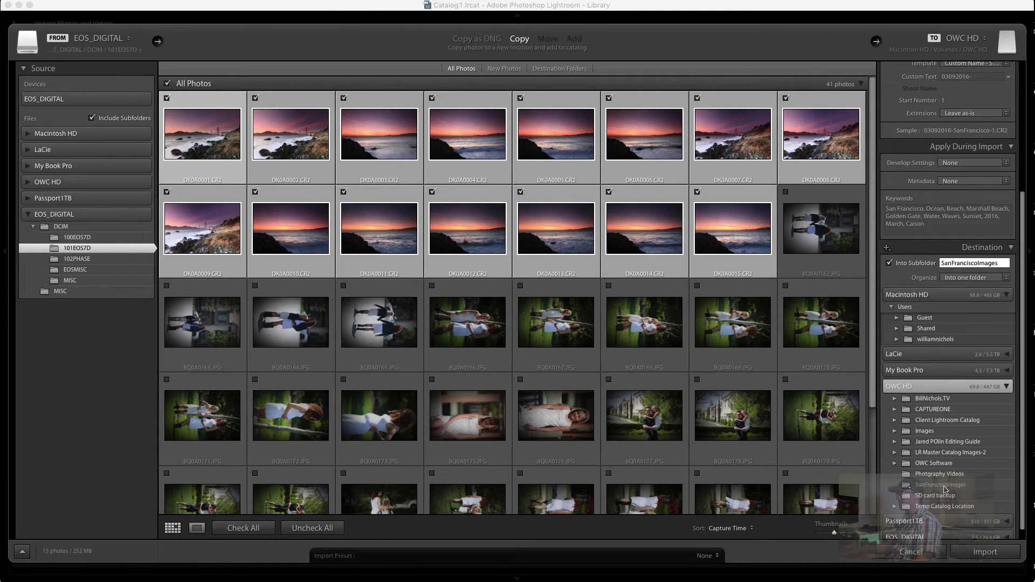
click(1006, 278)
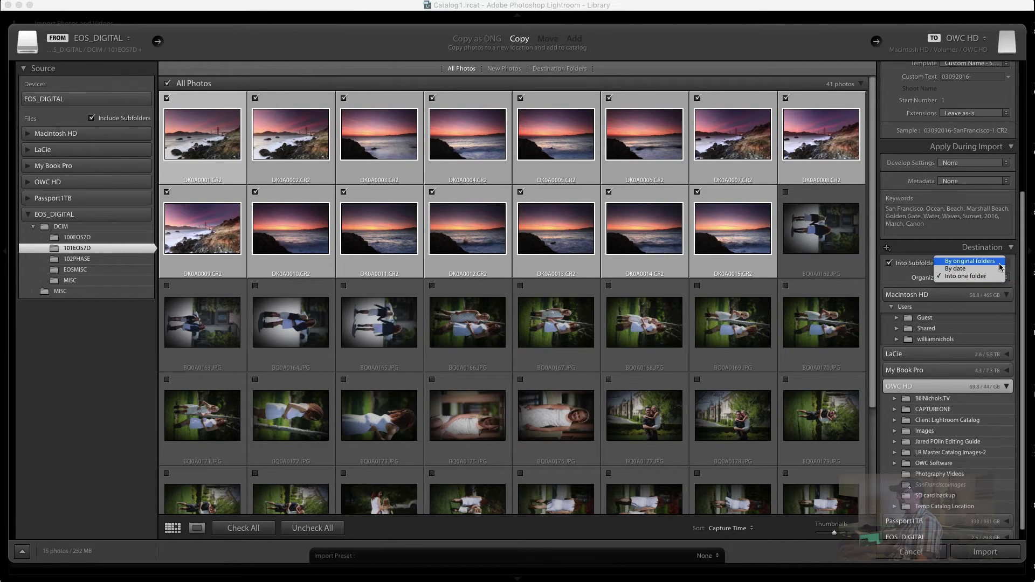
click(998, 268)
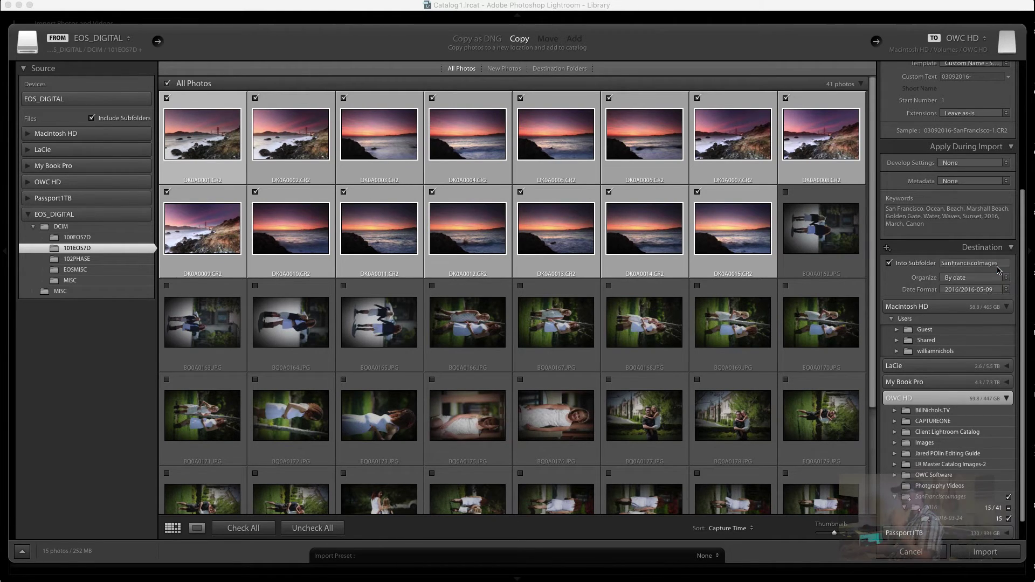
scroll(965, 413, down, 2)
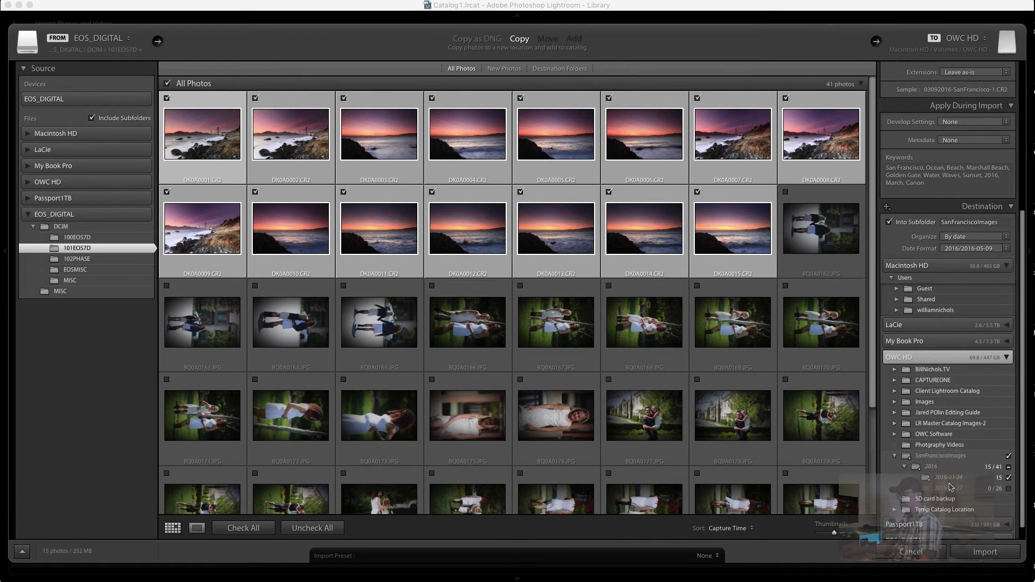
click(990, 237)
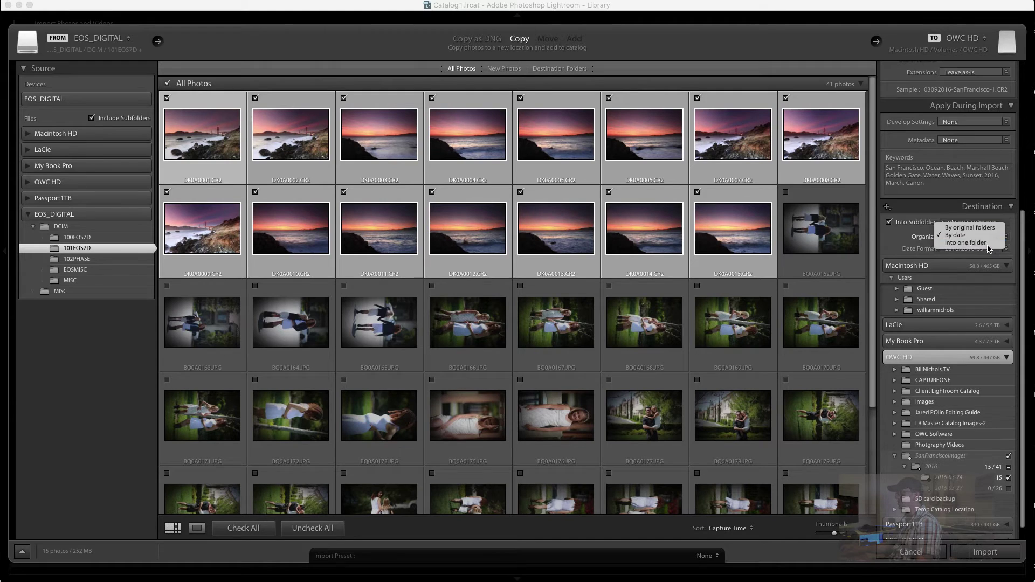
click(990, 244)
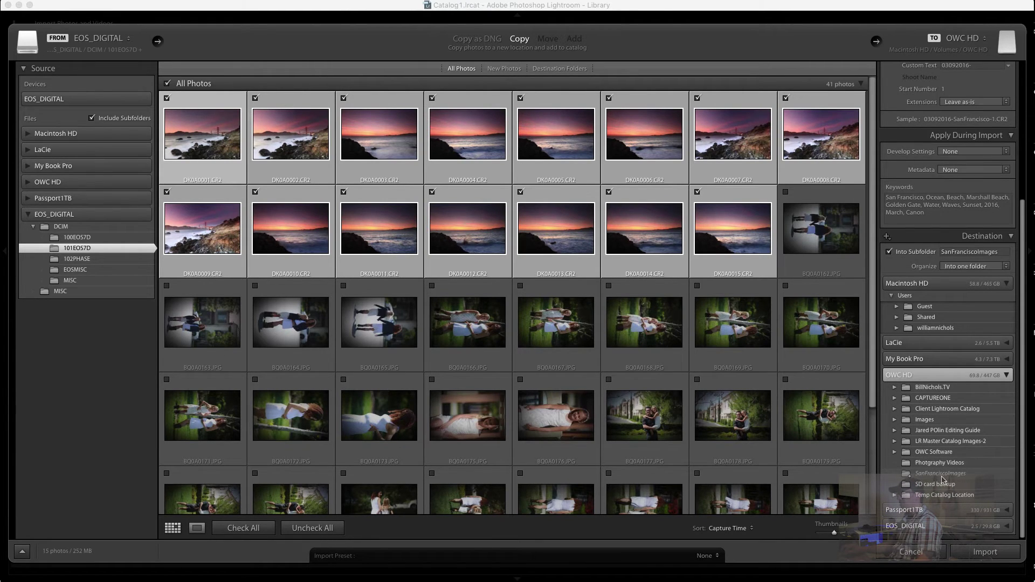
scroll(954, 480, down, 2)
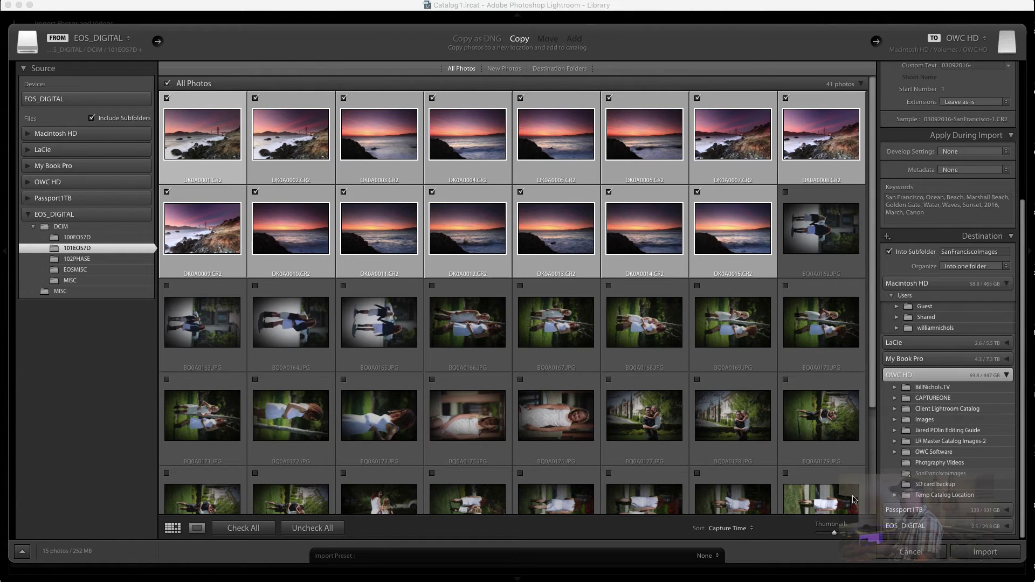
click(985, 552)
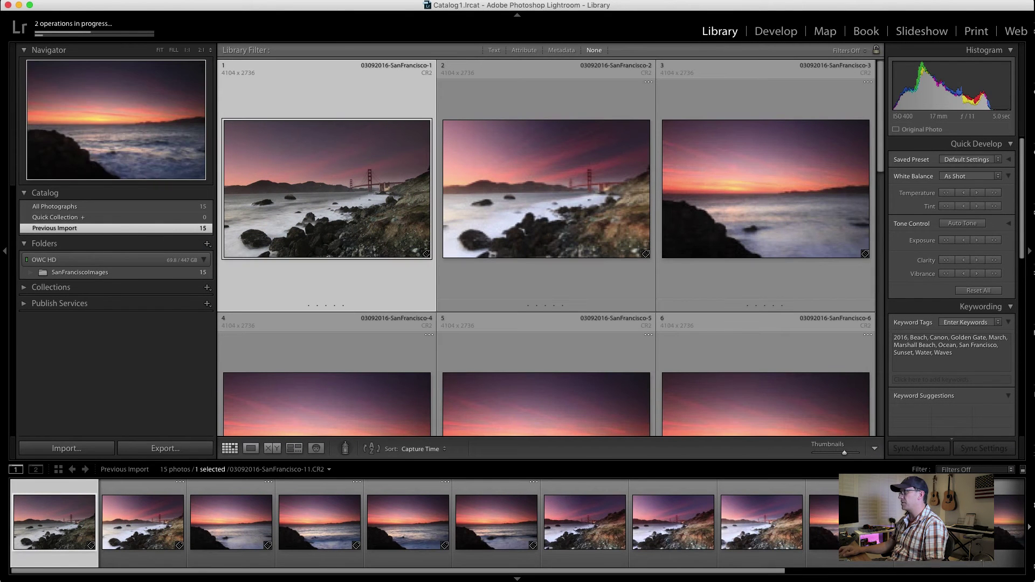
Shrink the grid thumbnails and close the Smart Previews confirmation for the 15 photos.
drag(845, 453, 827, 456)
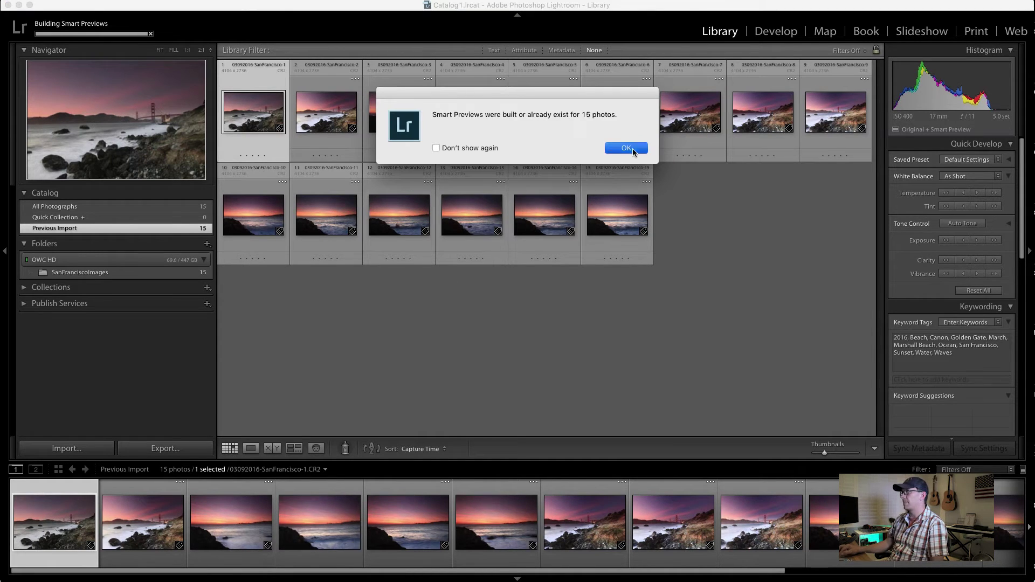
click(632, 147)
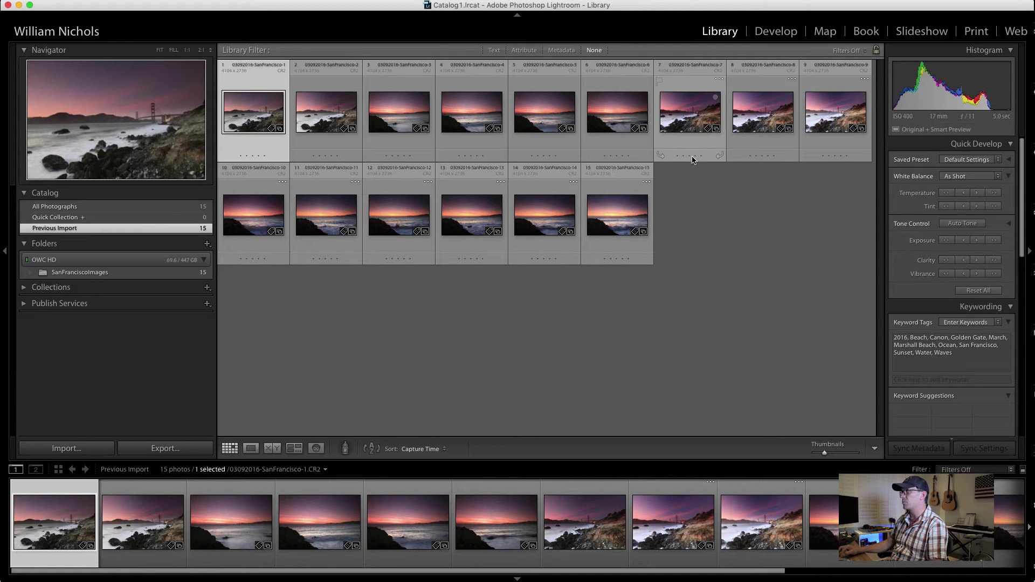
Check the Landscape Photos collection, then open 03092016-SanFrancisco-7 full size from Previous Import.
double_click(702, 142)
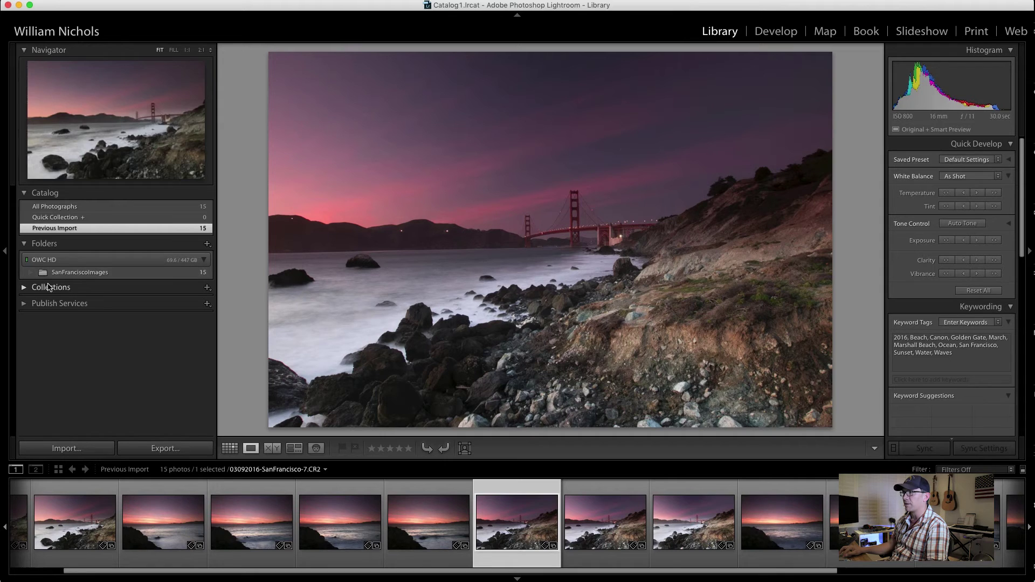
click(48, 288)
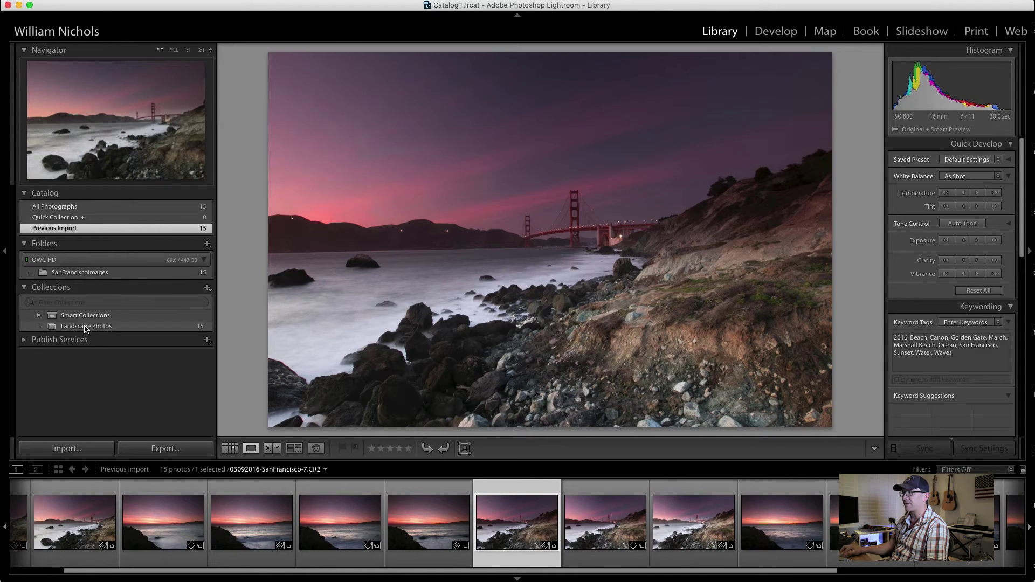
click(86, 328)
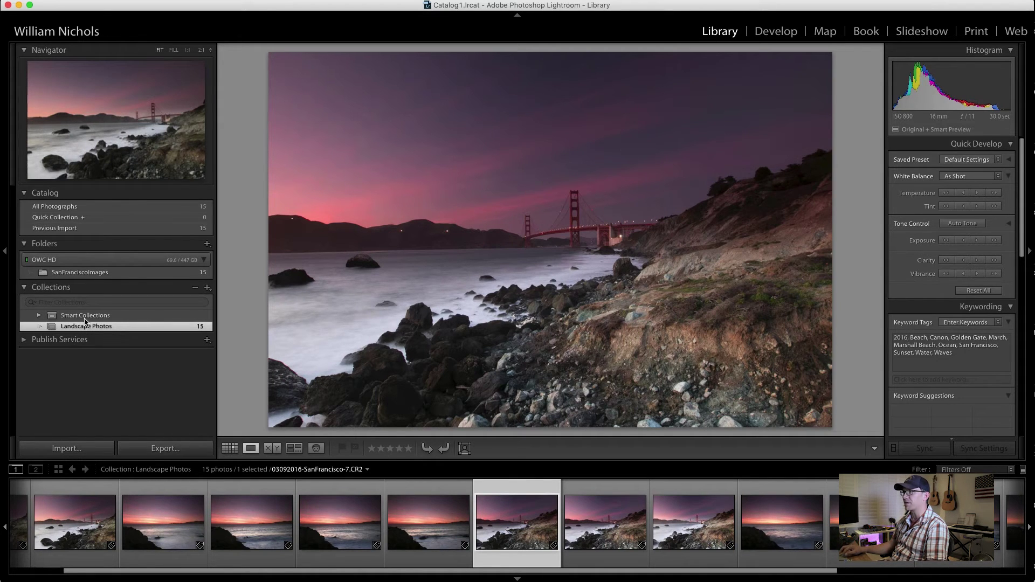
click(88, 229)
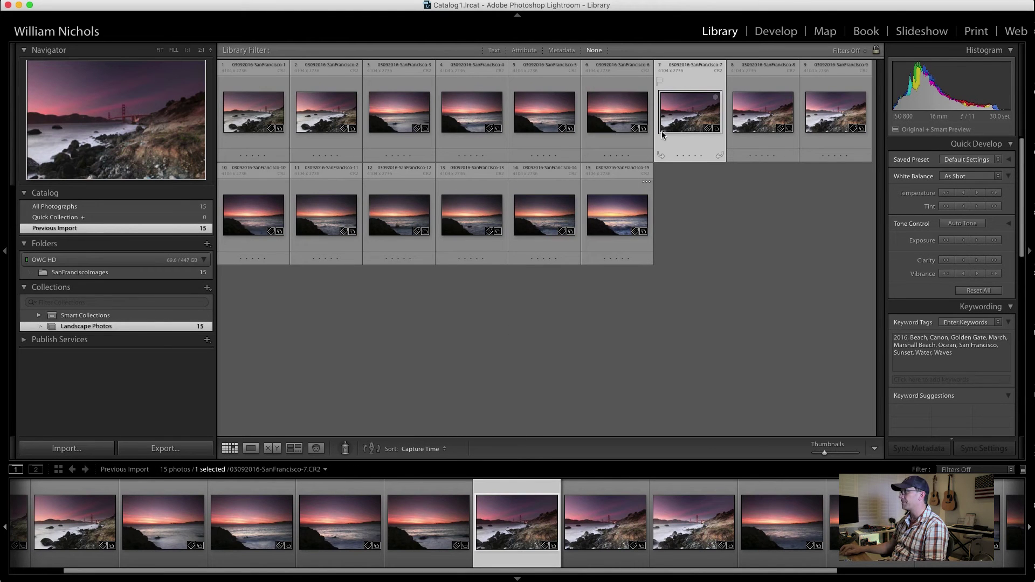
double_click(680, 141)
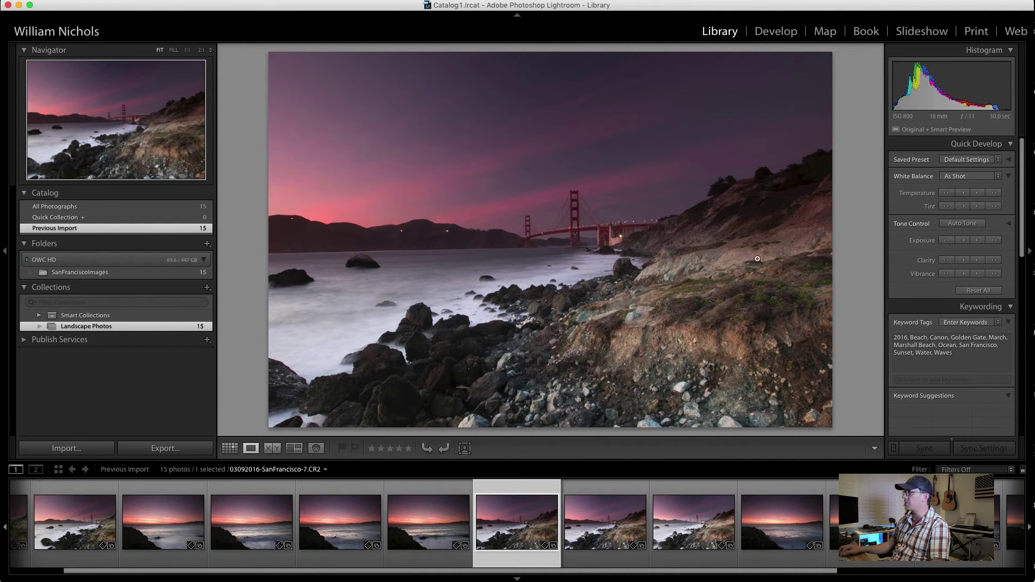
click(964, 224)
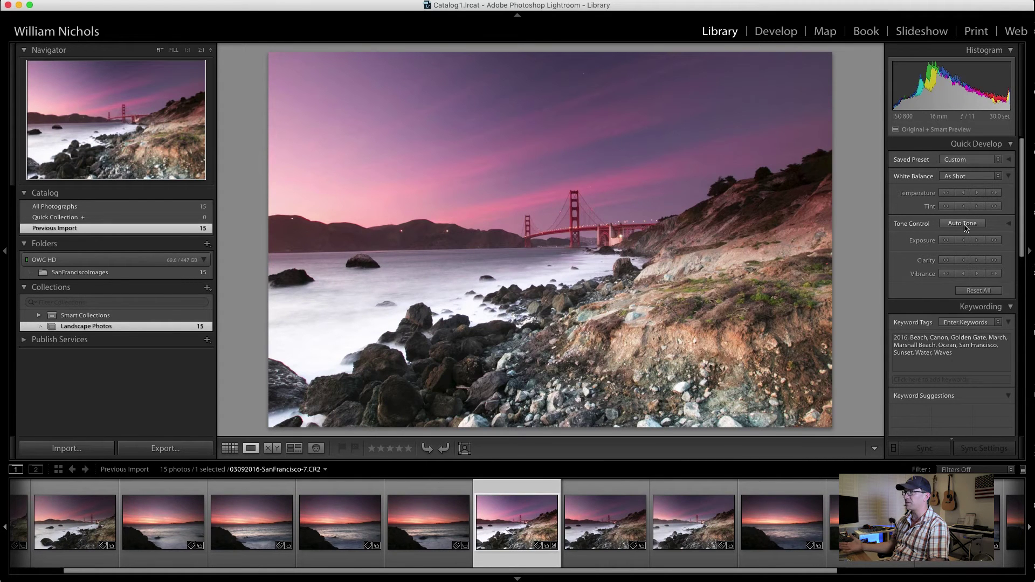
key(super+z)
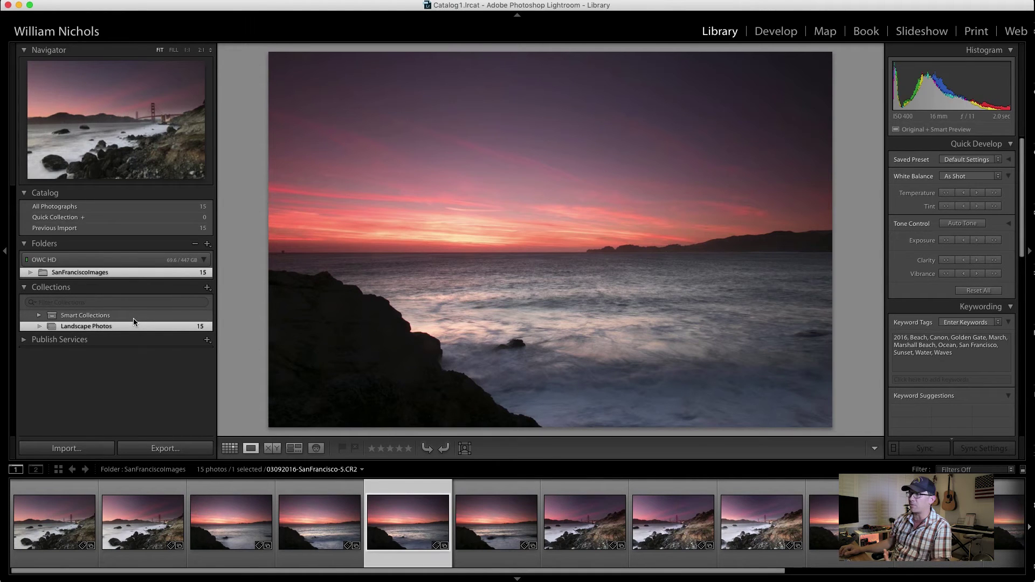
Reveal 03092016-SanFrancisco-5.CR2 in Finder from its filmstrip thumbnail's context menu.
right_click(538, 212)
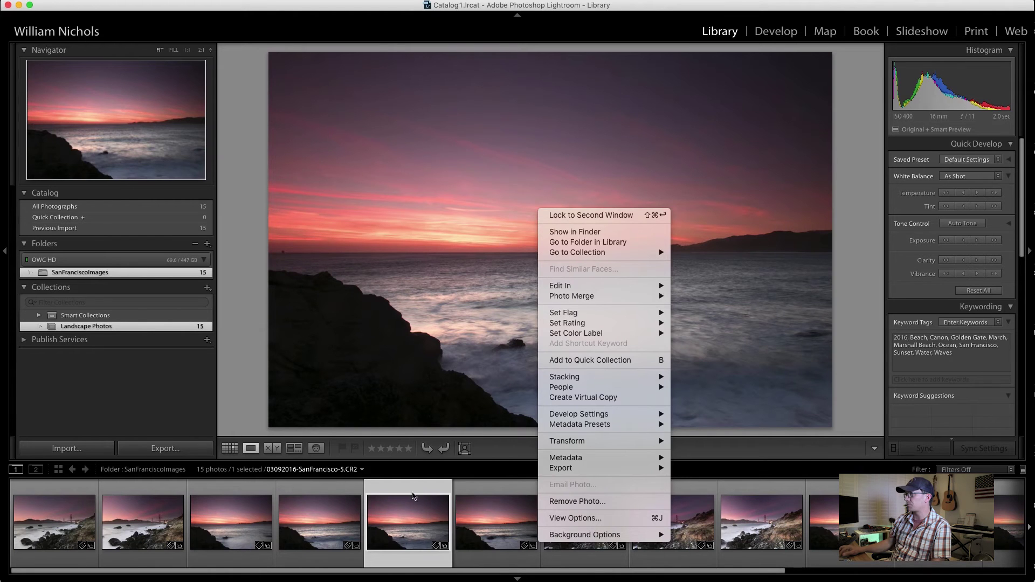
right_click(420, 529)
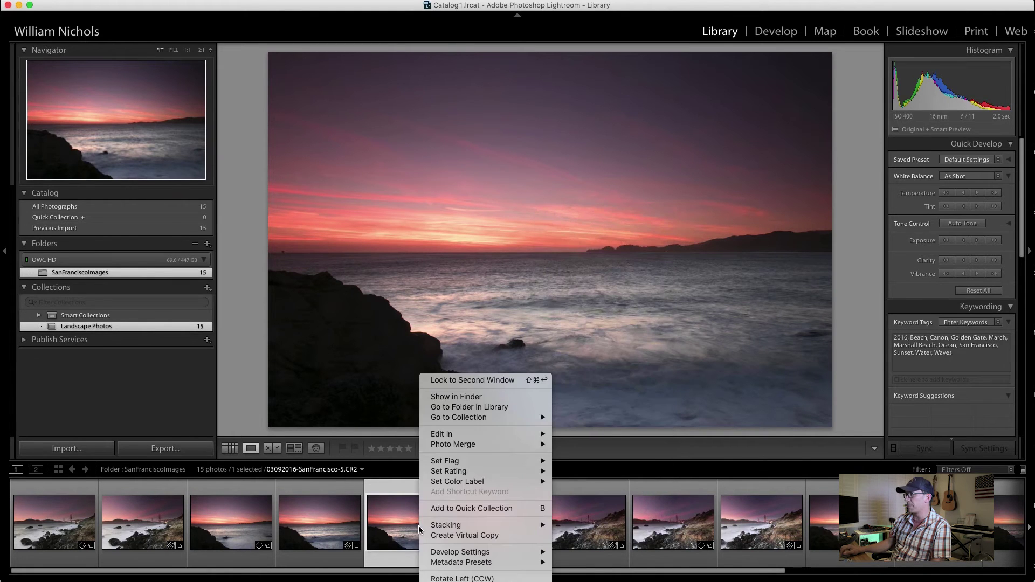
click(475, 398)
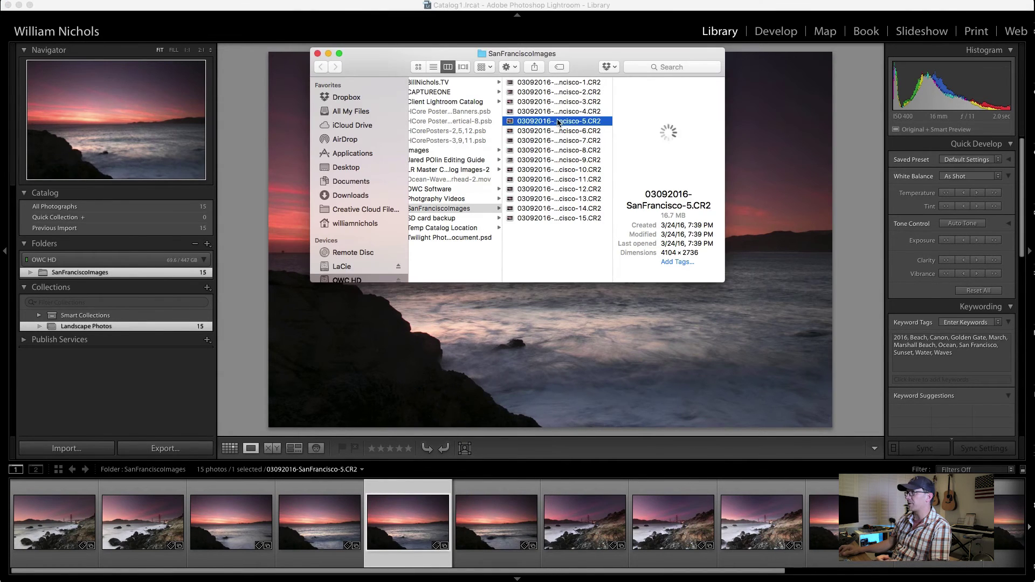
Browse SanFranciscoImages on OWC HD, preview 03092016-SanFrancisco-3.CR2, close Finder, and select Smart Collections.
double_click(725, 280)
click(360, 281)
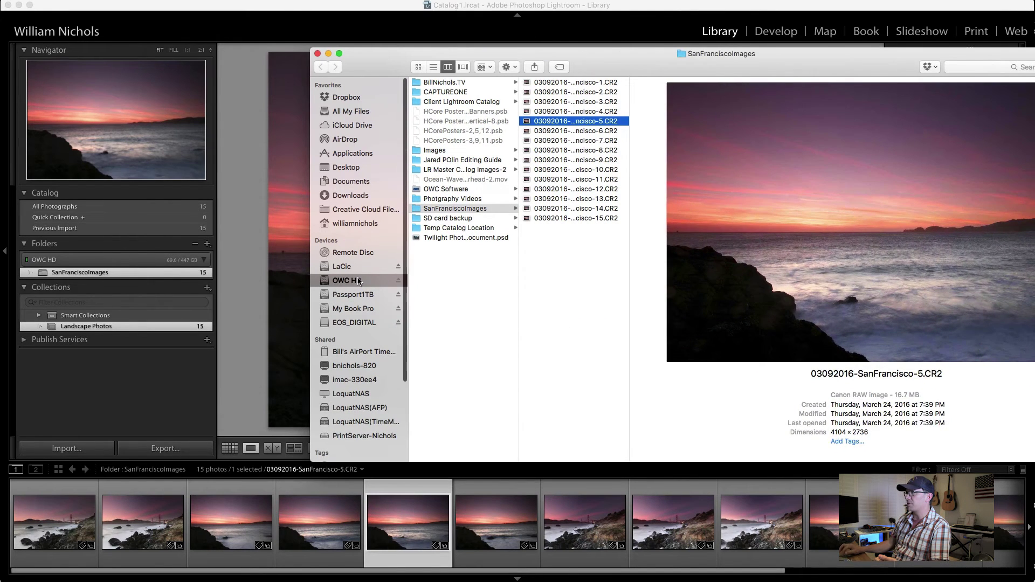
click(447, 211)
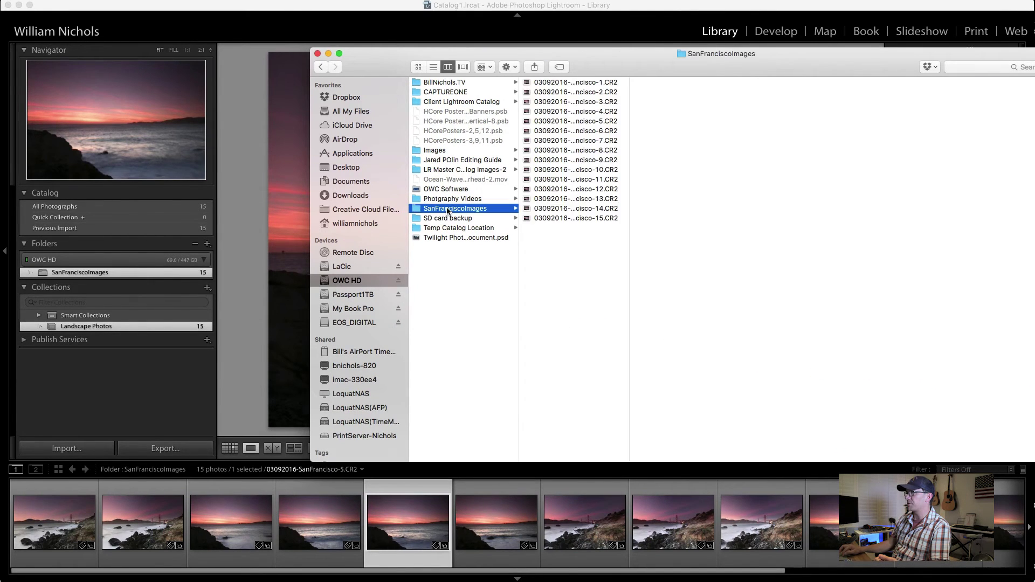
click(563, 102)
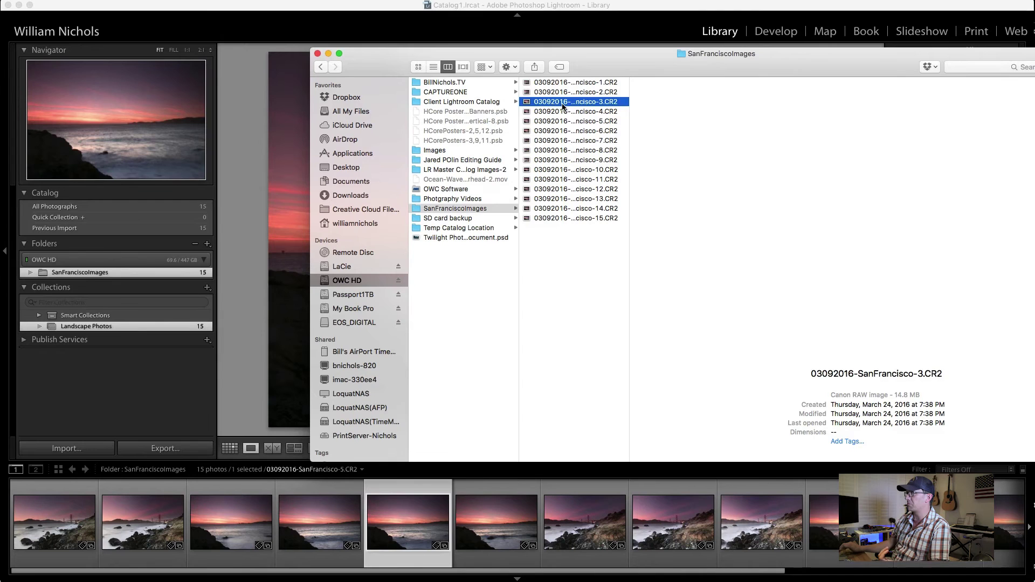
click(317, 54)
click(86, 316)
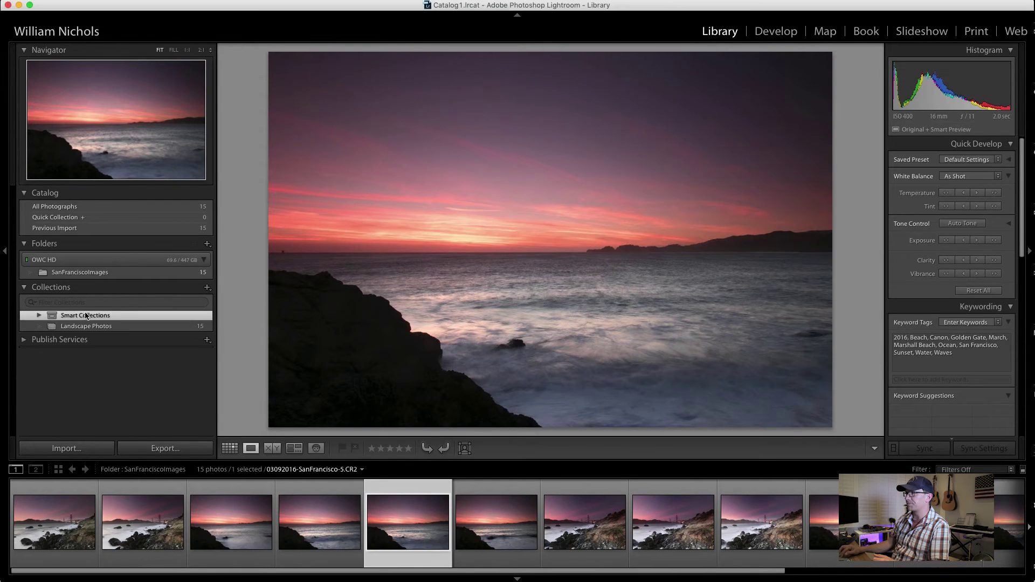
Jump to the photo's source folder, then return to Landscape Photos and view the third photo.
right_click(406, 535)
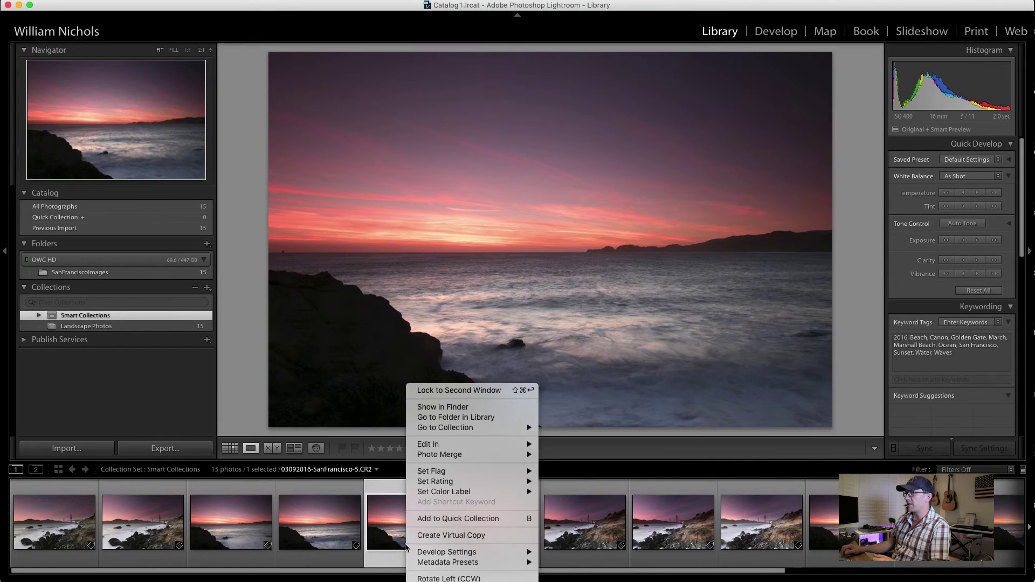
click(461, 418)
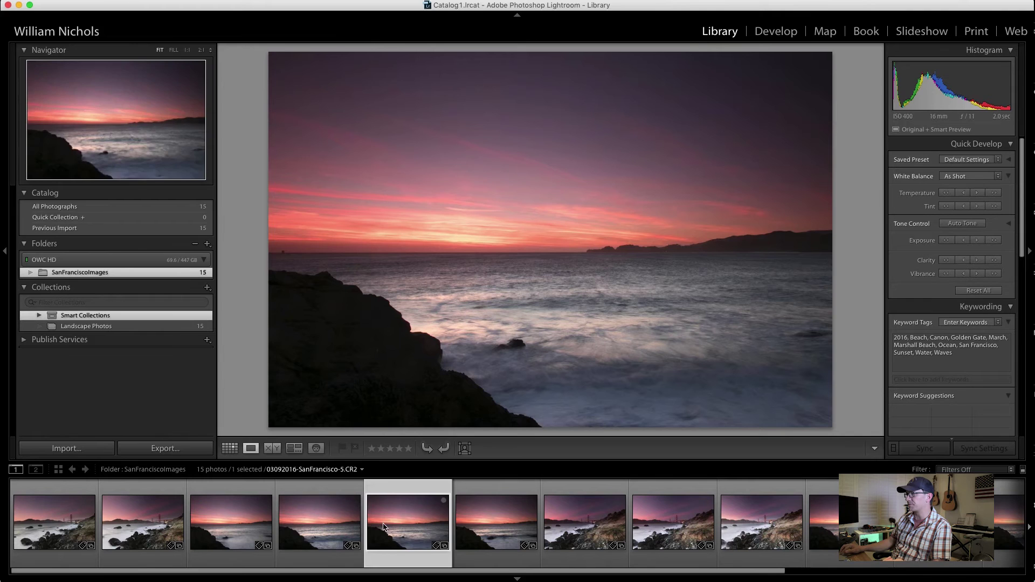
right_click(398, 519)
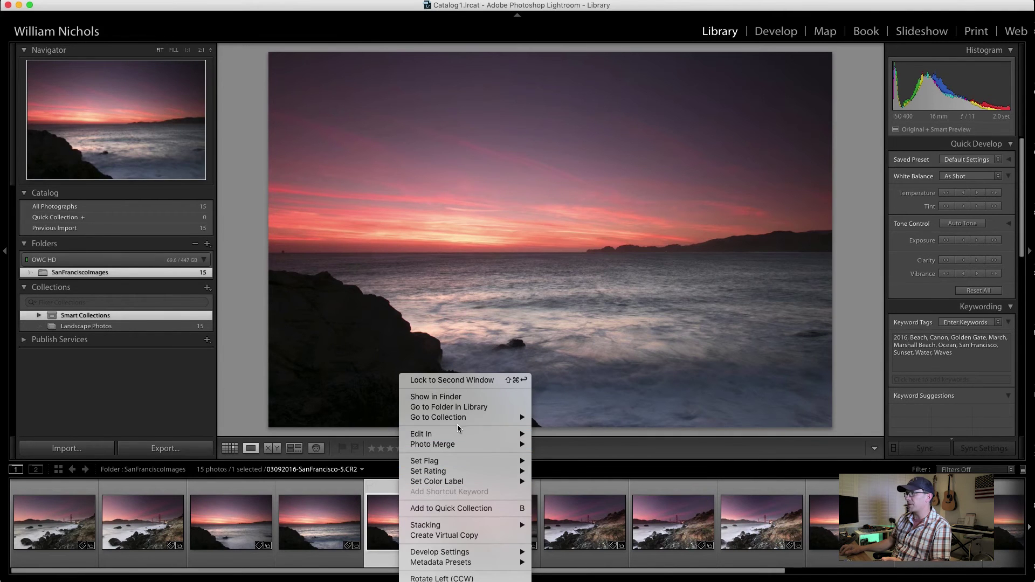
mouse_move(461, 418)
click(560, 428)
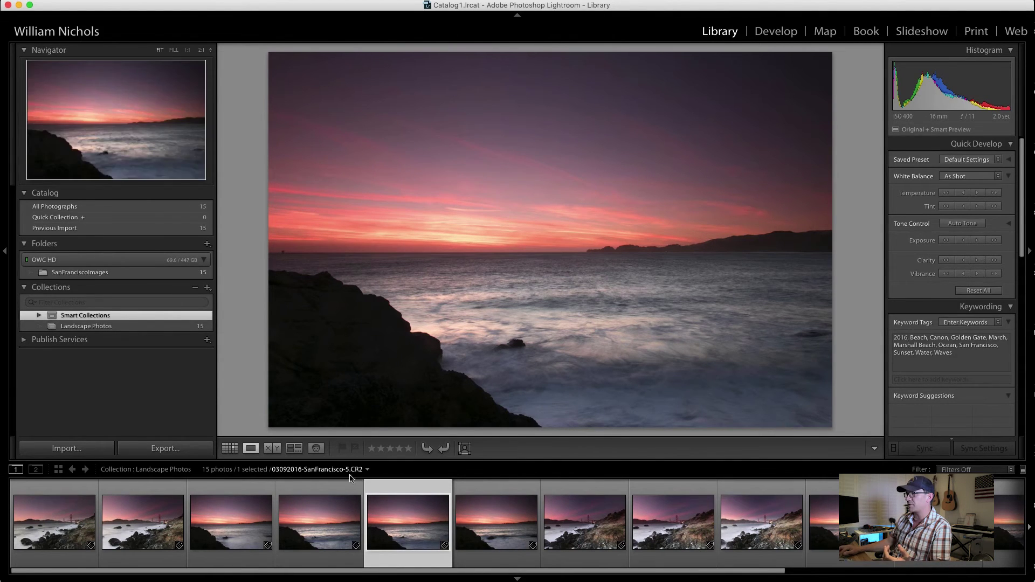
click(255, 494)
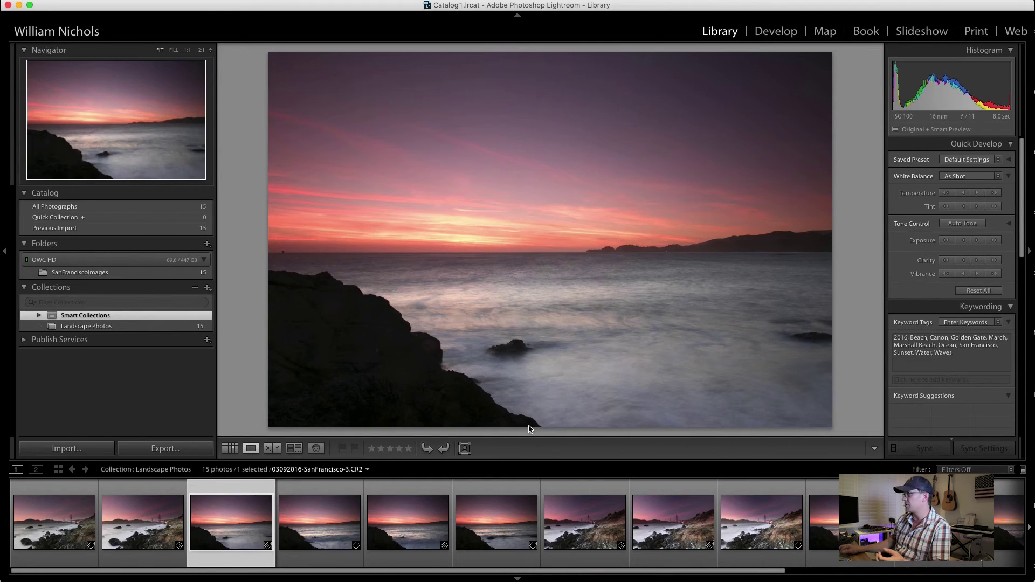
Delete the Golden Gate keyword from photo 3, then browse to SanFrancisco-13.
click(972, 340)
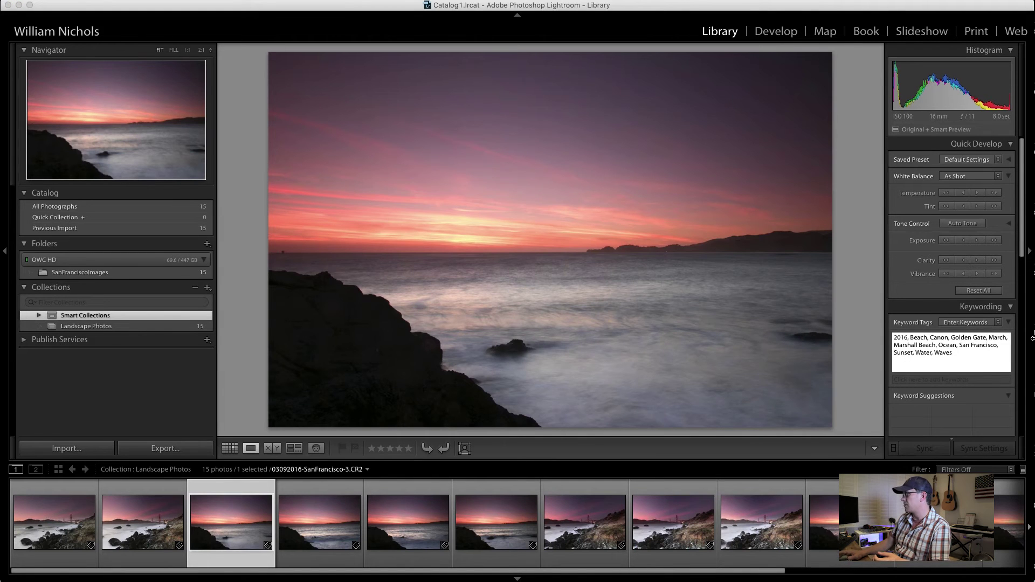
key(BackSpace)
key(BackSpace)
key(BackSpace)
key(BackSpace)
key(BackSpace)
key(BackSpace)
key(BackSpace)
key(BackSpace)
key(BackSpace)
key(BackSpace)
key(BackSpace)
key(BackSpace)
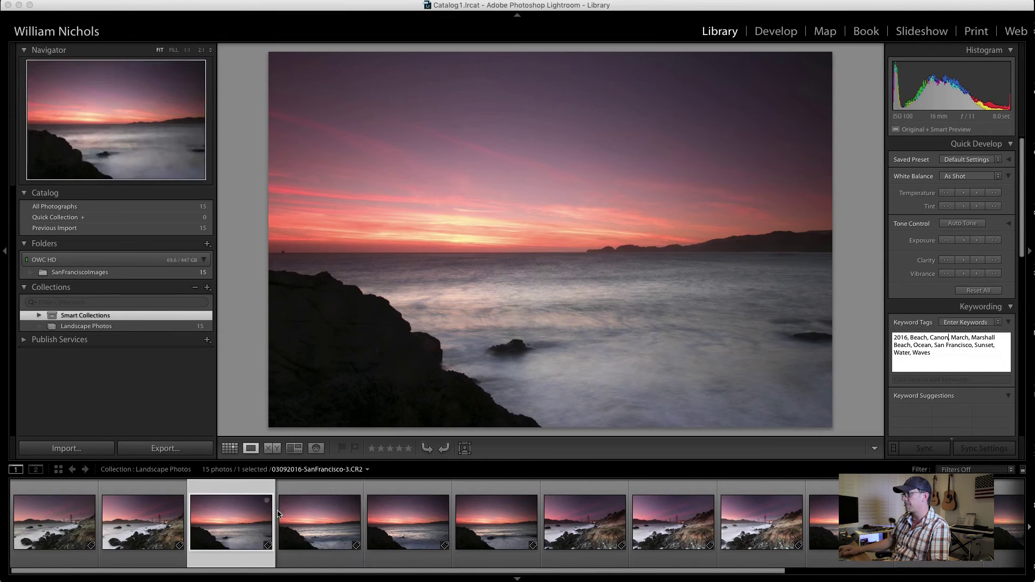
click(314, 523)
click(244, 491)
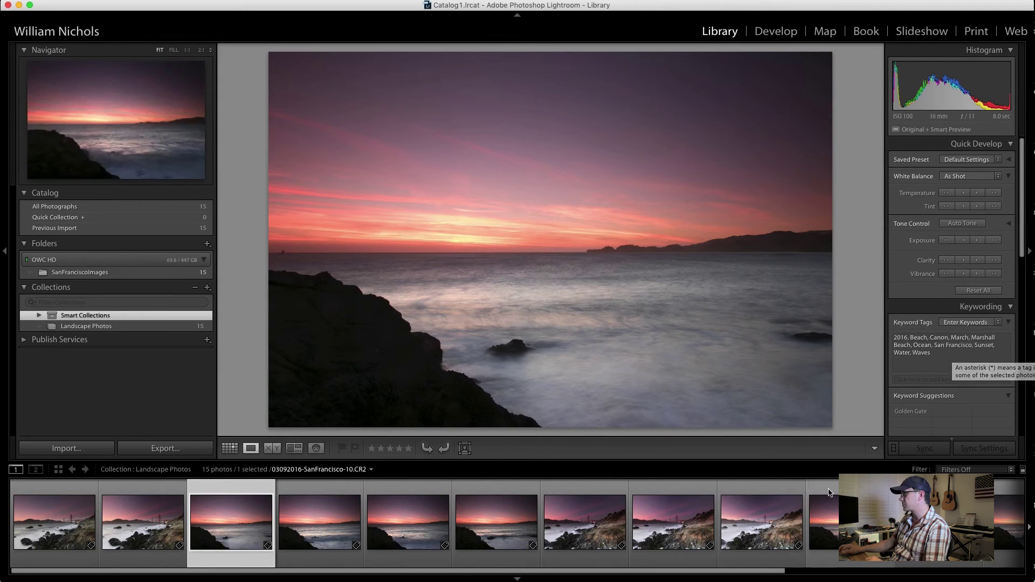
scroll(799, 523, down, 5)
click(799, 523)
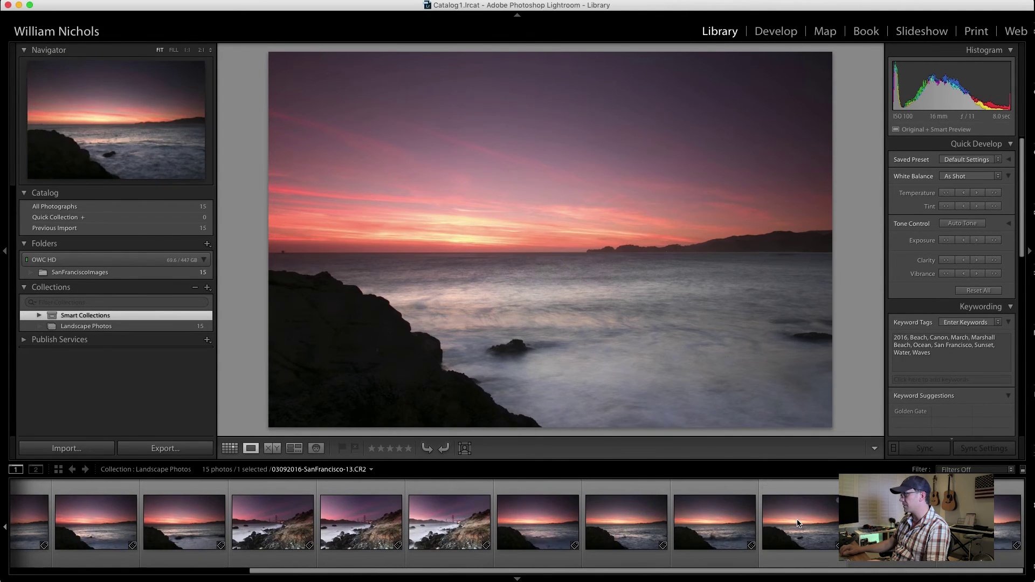
Step back through the photo history with Cmd+Z to 03092016-SanFrancisco-1.
key(super+z)
key(super+shift+z)
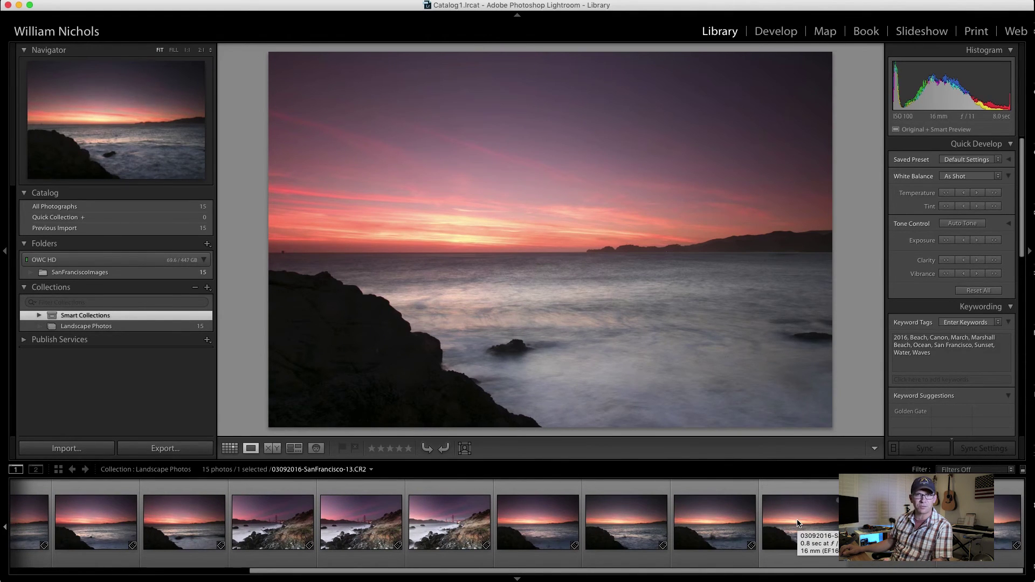
key(super+z)
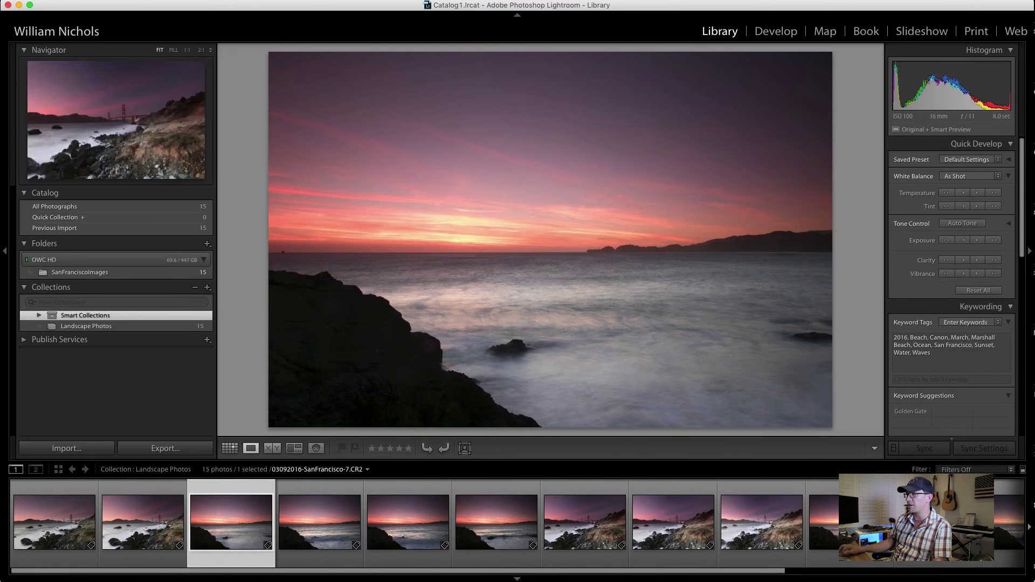
key(super+z)
key(super+z)
key(super+z)
key(super+z)
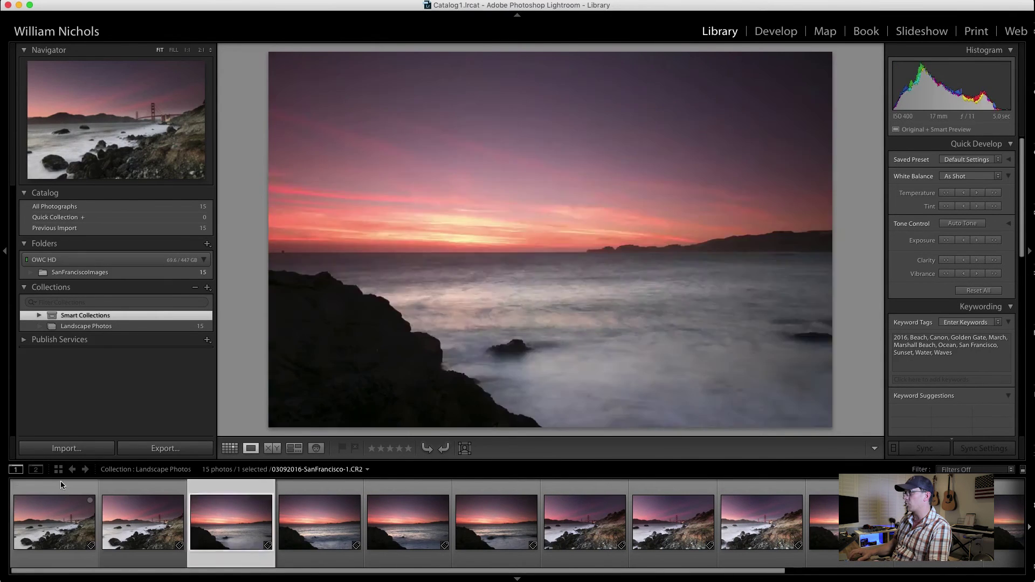
key(super+z)
key(super+z)
key(super+z)
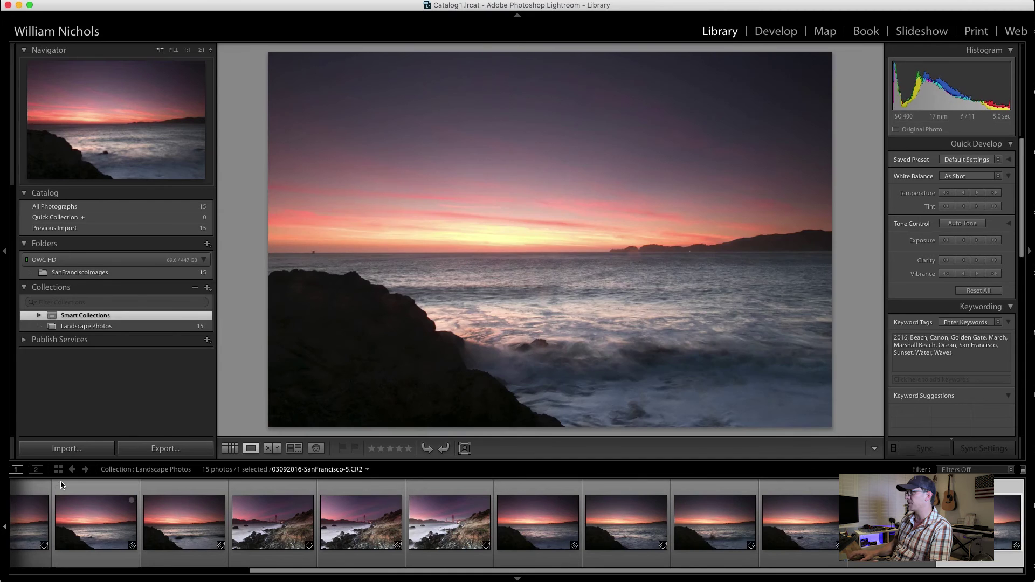
key(super+z)
key(super+z)
key(super+z)
key(super+z)
key(super+z)
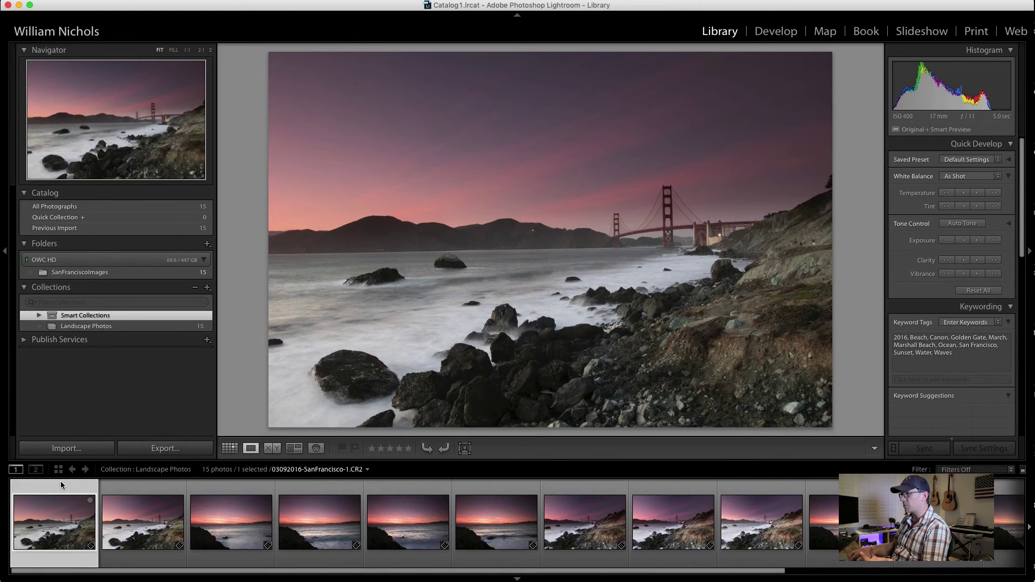
Rate the first and second photos one star, then move to the fourth photo.
key(1)
key(Right)
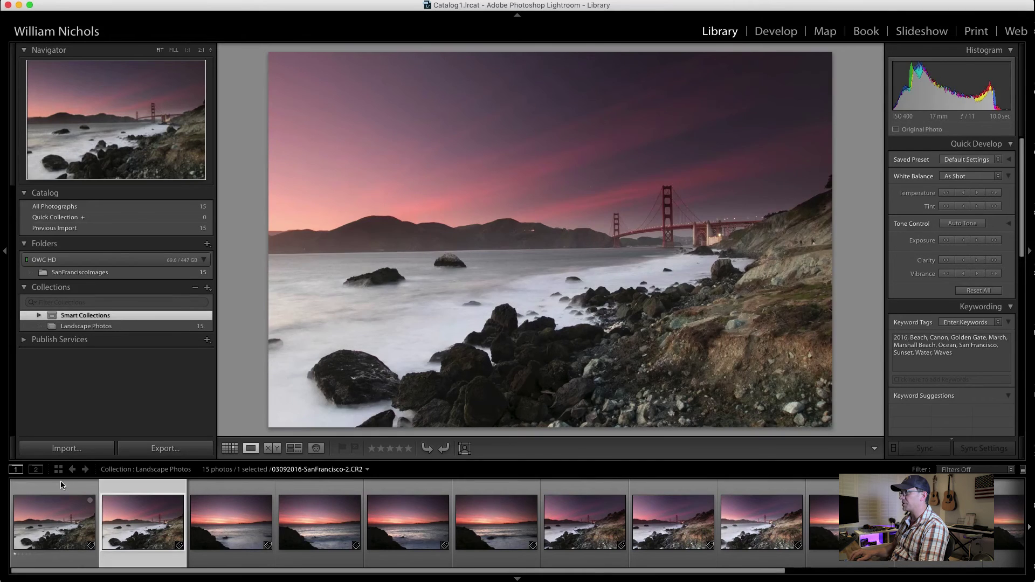
key(1)
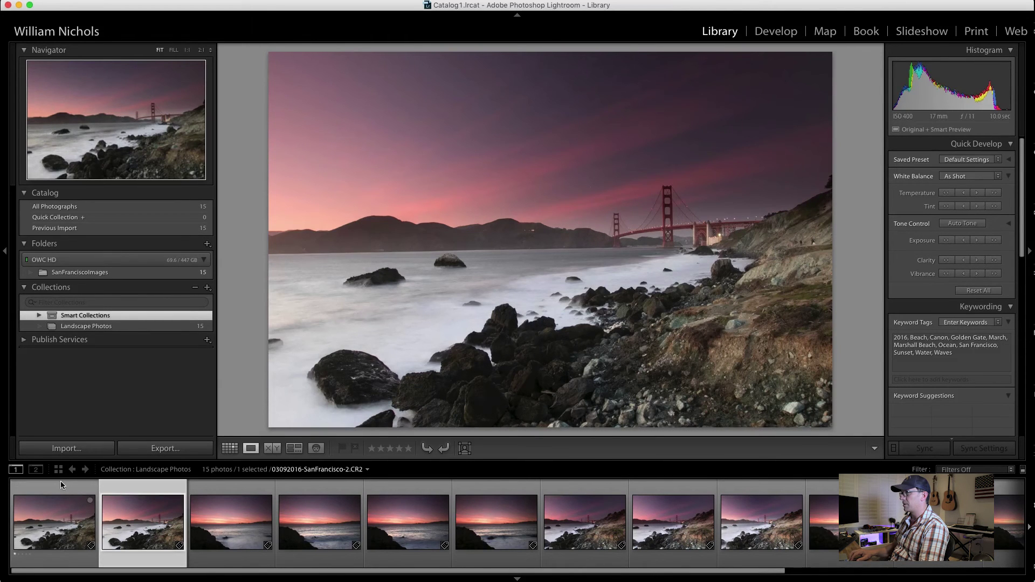
key(1)
key(Right)
key(Right)
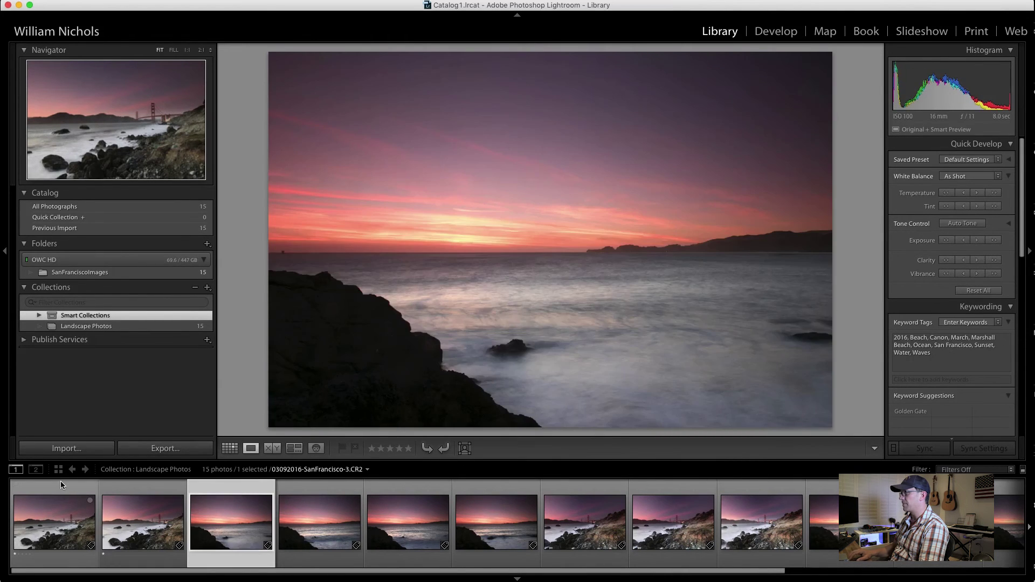
key(Left)
key(Right)
key(Left)
key(Right)
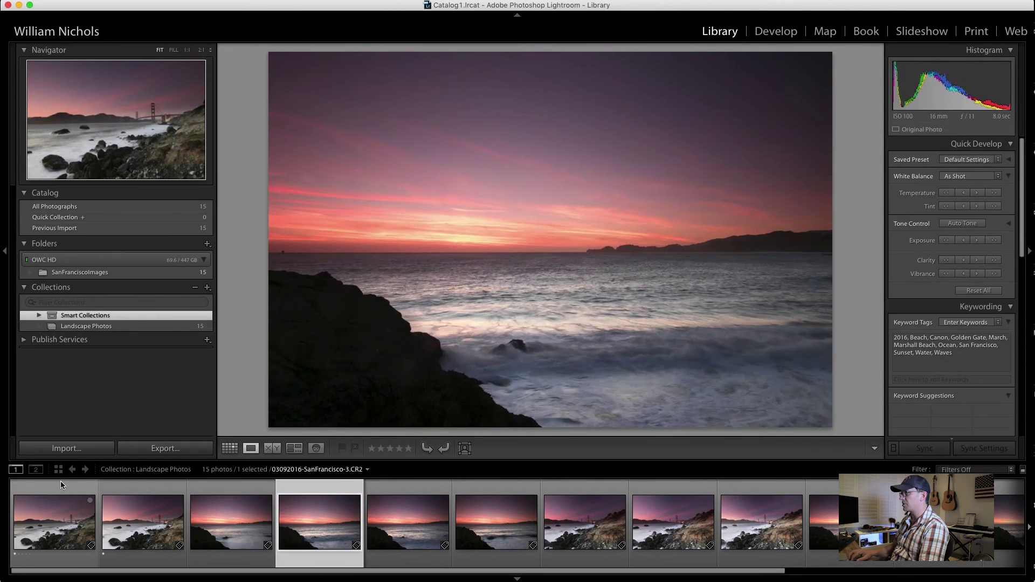
key(Left)
key(Right)
Compare neighbouring Golden Gate shots and reject the hazy one.
key(Right)
key(Right)
key(Right)
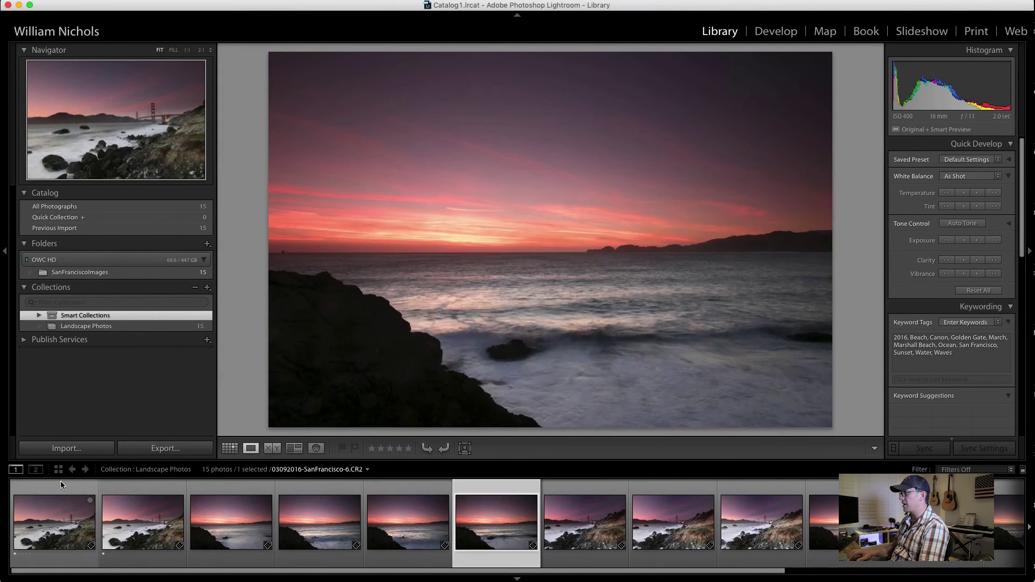
key(Right)
key(Left)
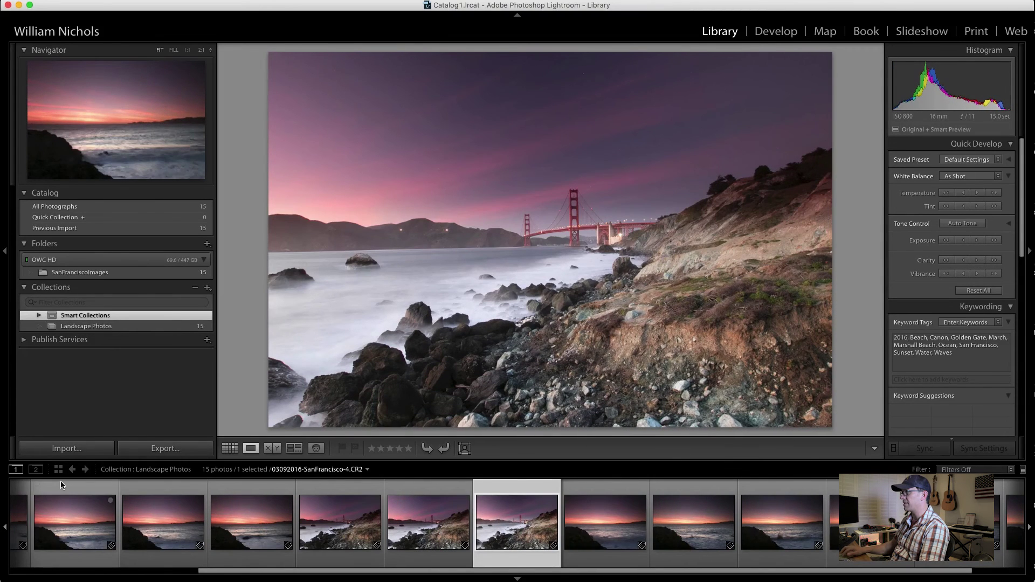
key(Left)
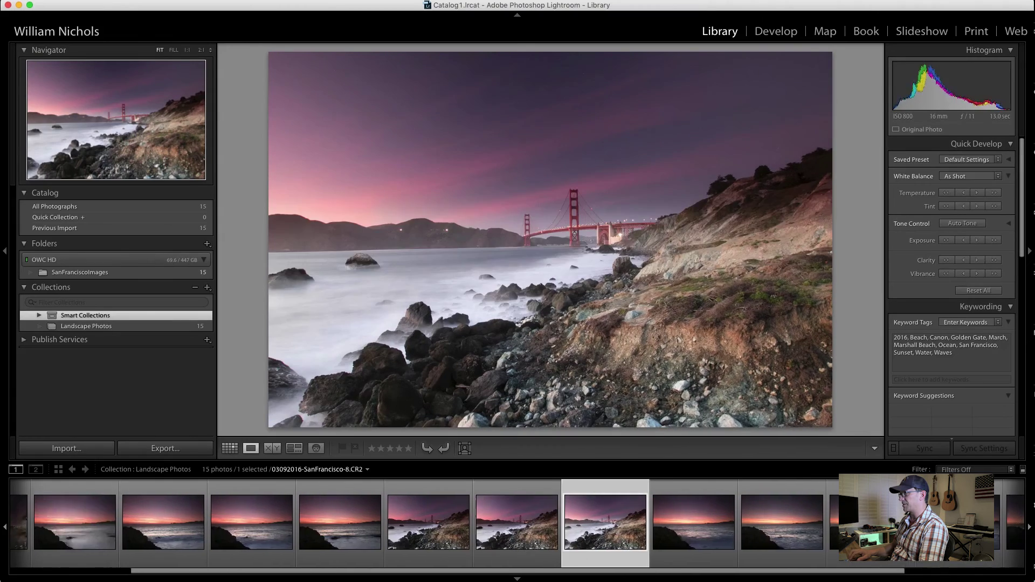
key(Right)
key(Left)
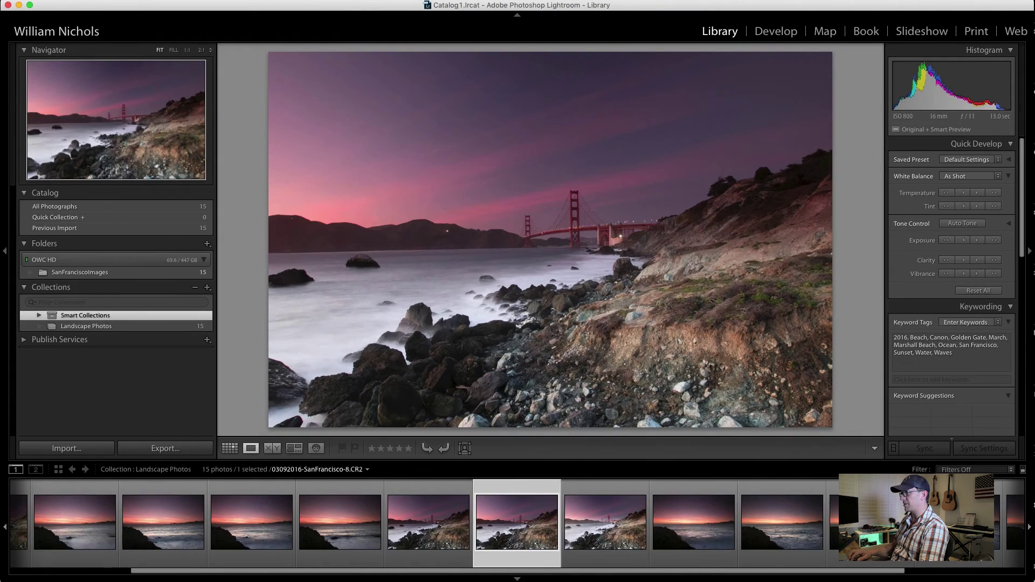
key(Right)
key(Left)
key(Right)
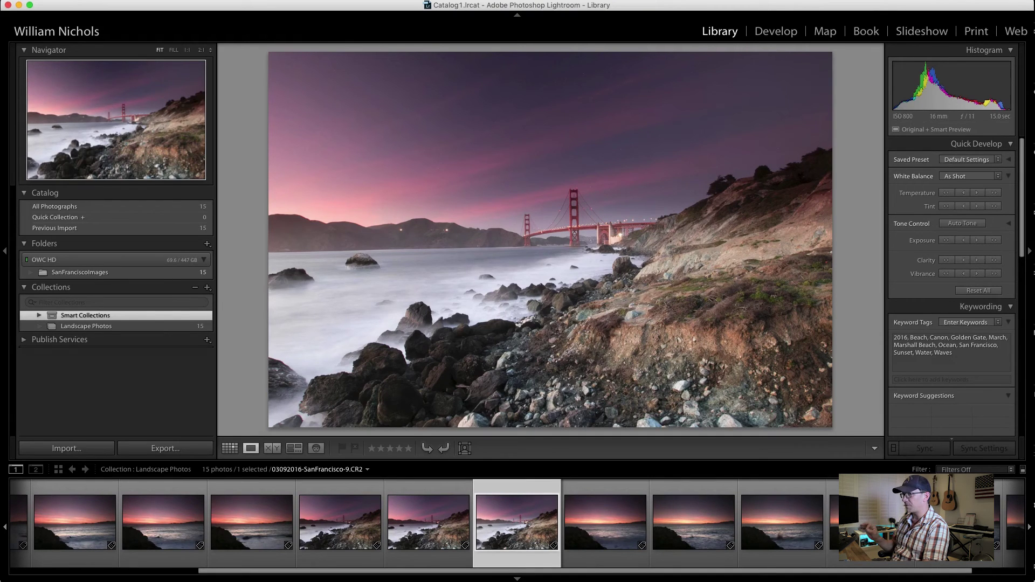
key(x)
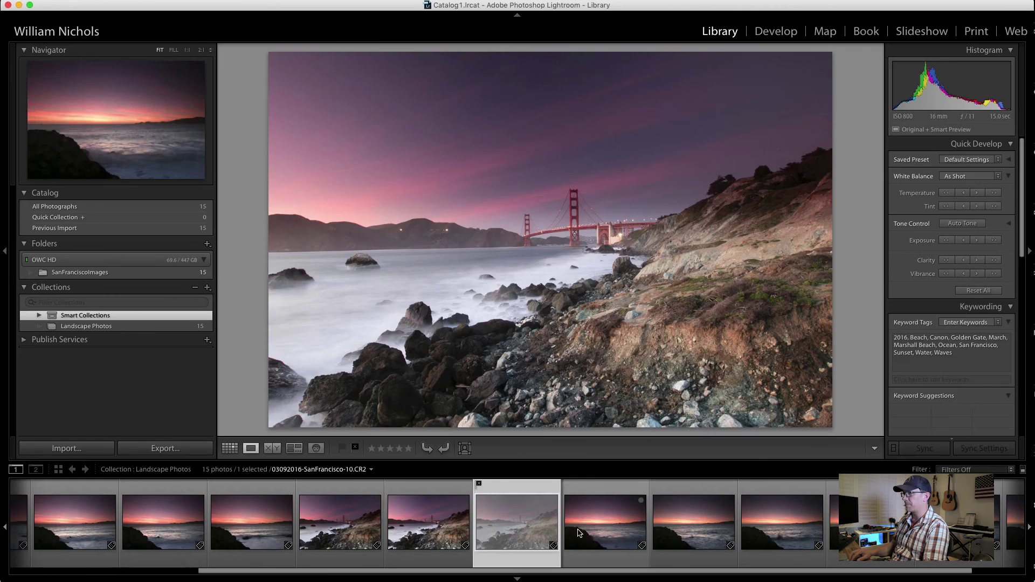
Rate an earlier Golden Gate shot 1 star, SanFrancisco-12 3 stars, and SanFrancisco-15 1 star.
key(Left)
key(Left)
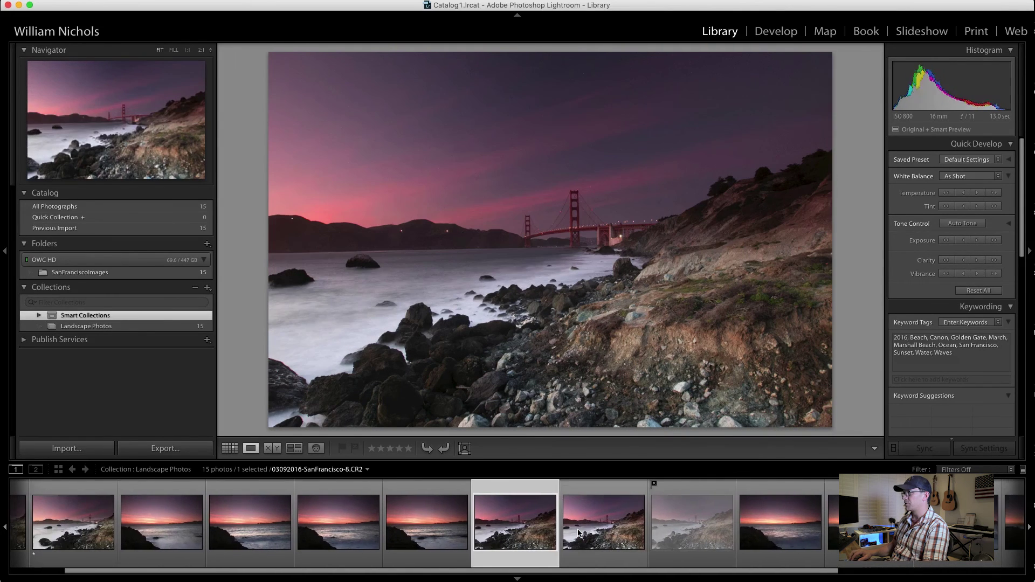
key(1)
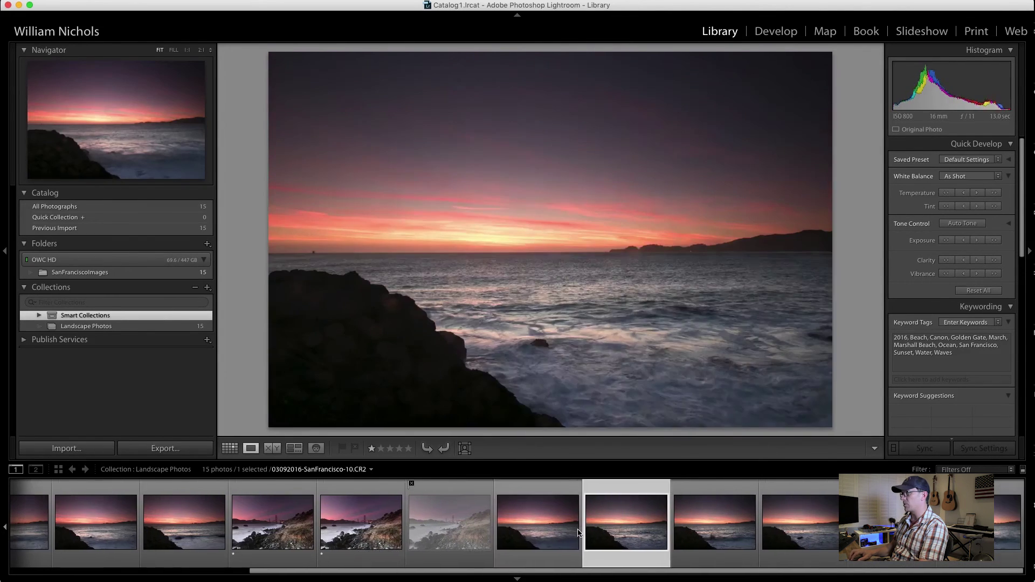
key(Left)
key(Right)
key(Right)
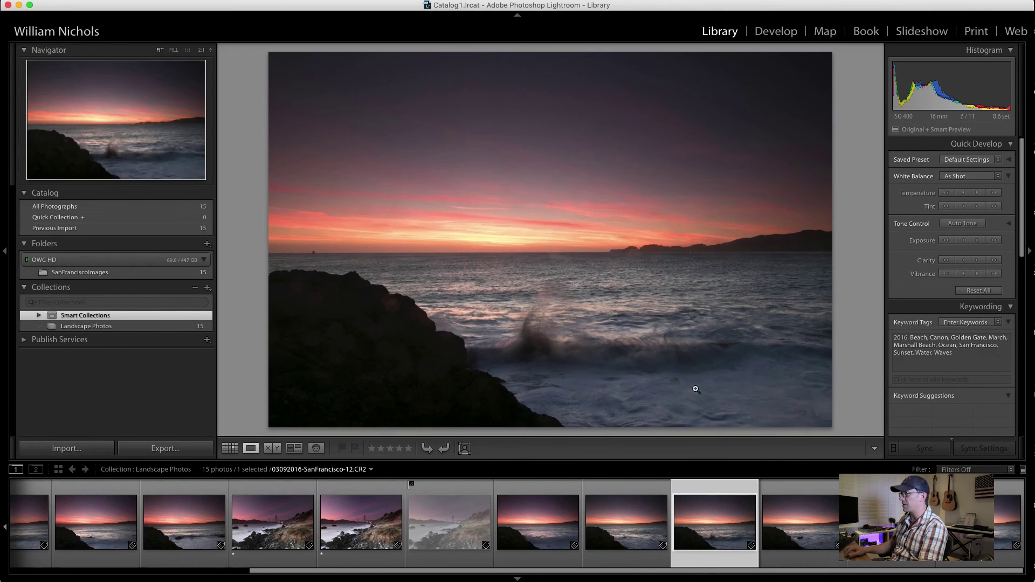
key(3)
key(Right)
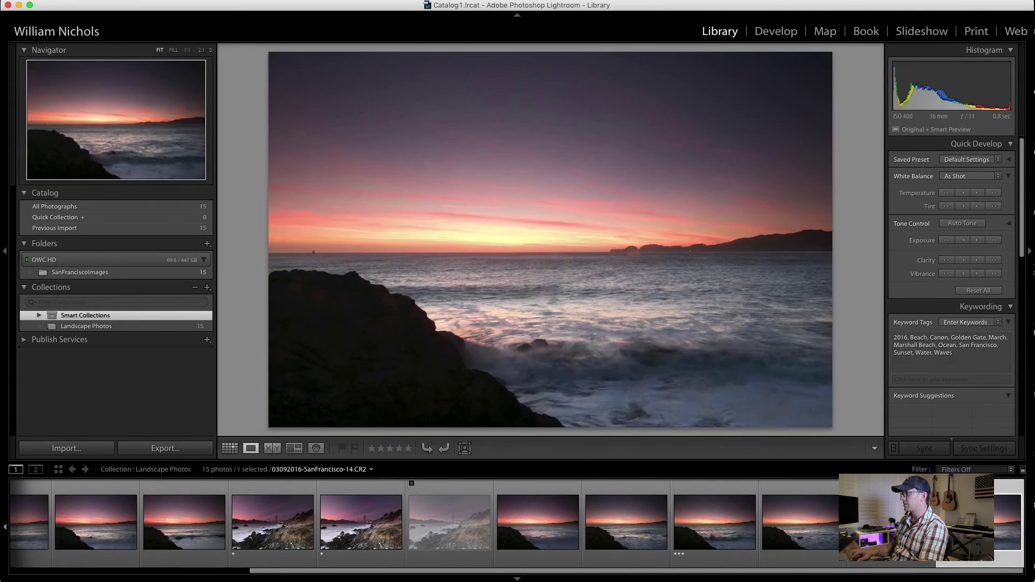
key(Right)
key(1)
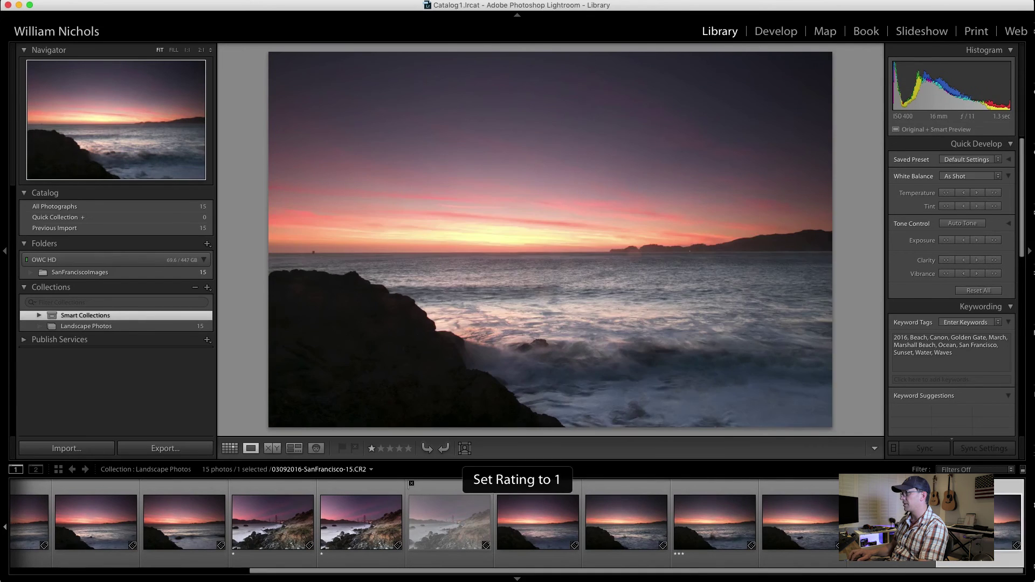
key(Left)
key(Left)
key(Left)
key(Left)
key(Left)
key(Left)
key(Left)
key(Left)
key(Left)
key(Left)
key(Left)
key(Left)
key(Left)
key(Left)
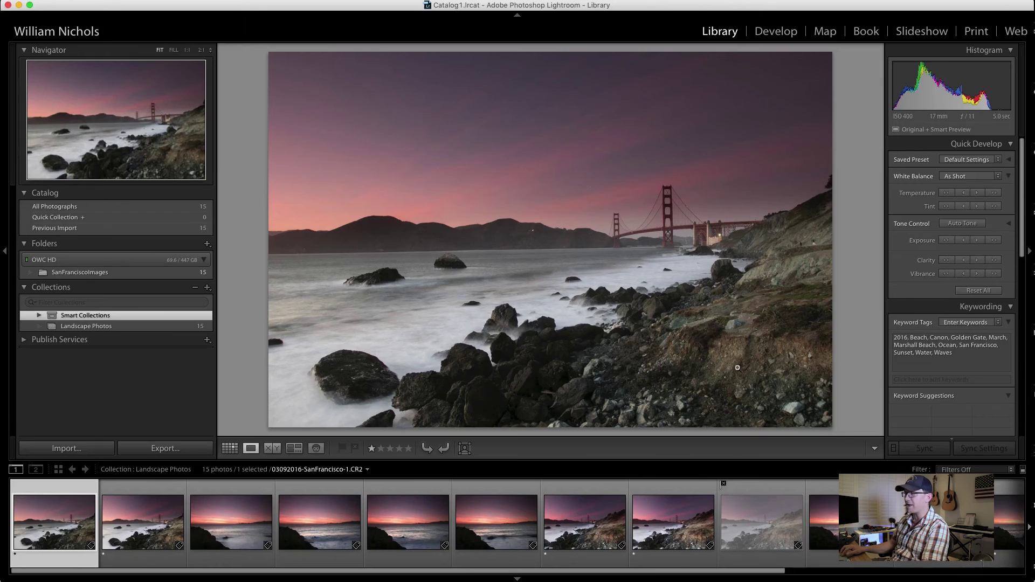
Apply the Rated filter preset (one star and higher) and review the 6 rated photos.
click(1012, 470)
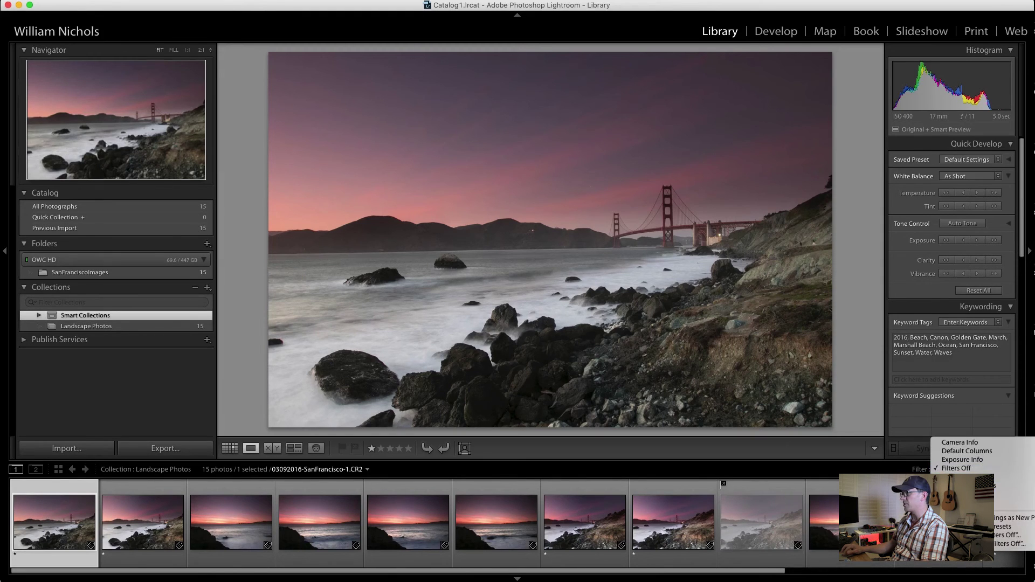
click(982, 495)
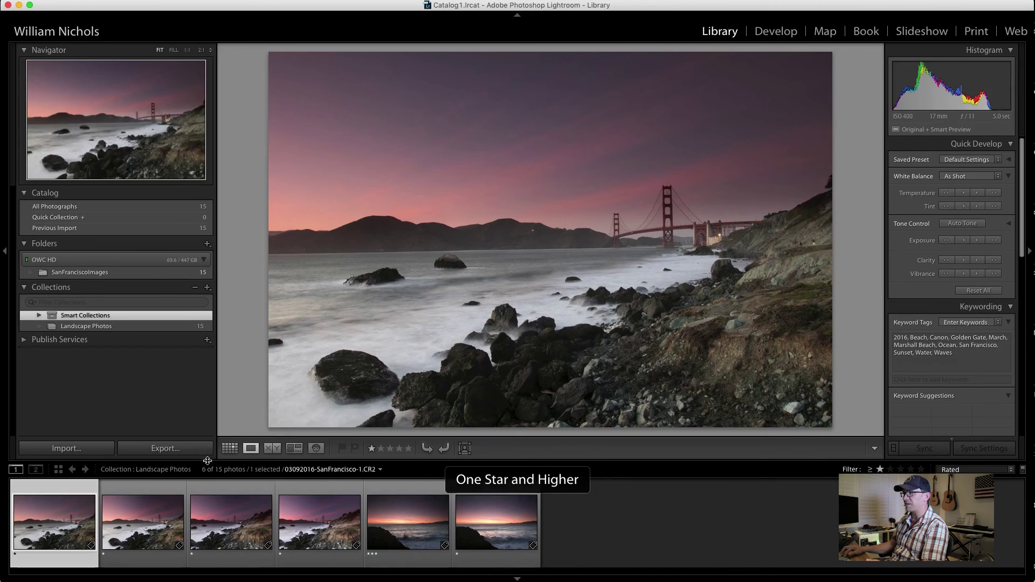
key(Right)
key(Right)
key(Right)
key(Right)
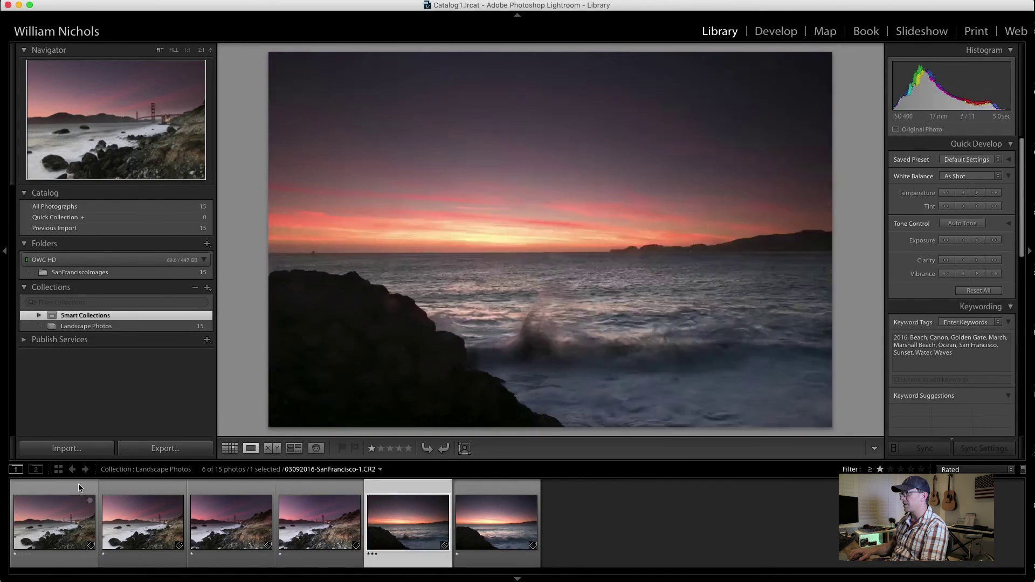
key(Right)
key(Left)
key(Left)
key(Left)
key(Left)
key(Left)
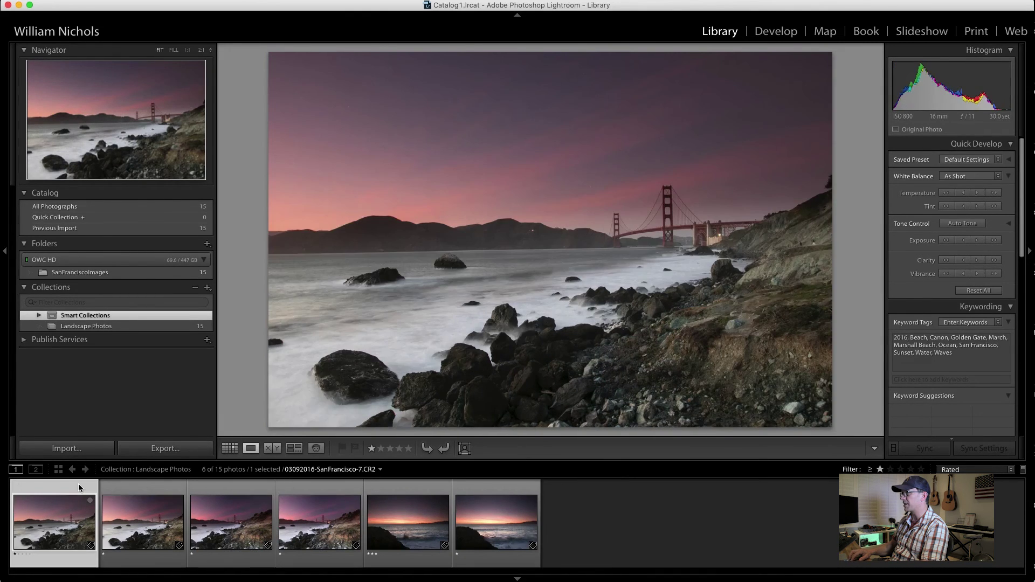
key(Right)
key(Right)
key(Right)
key(Right)
key(Right)
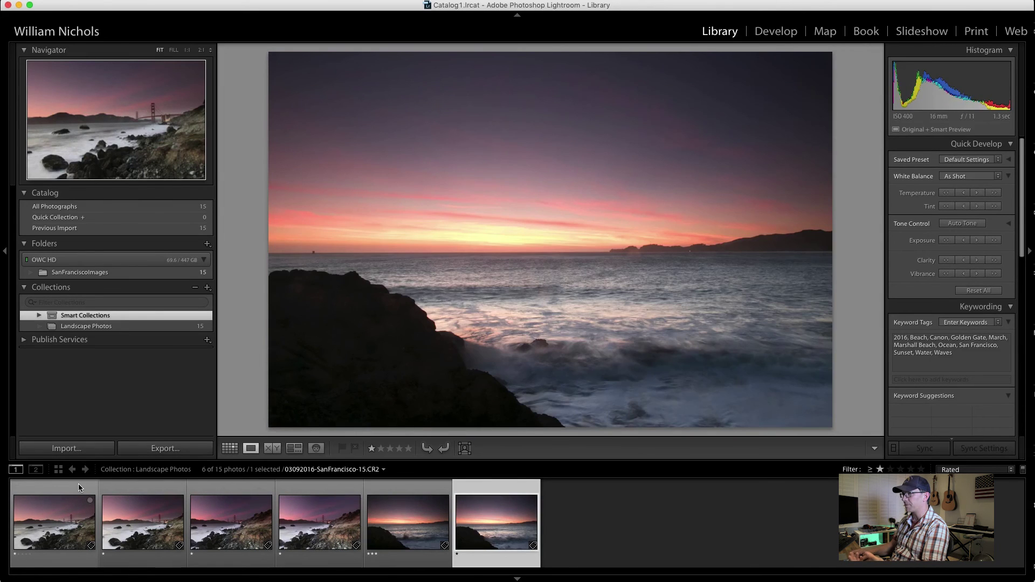
key(Left)
key(Left)
key(Left)
key(Left)
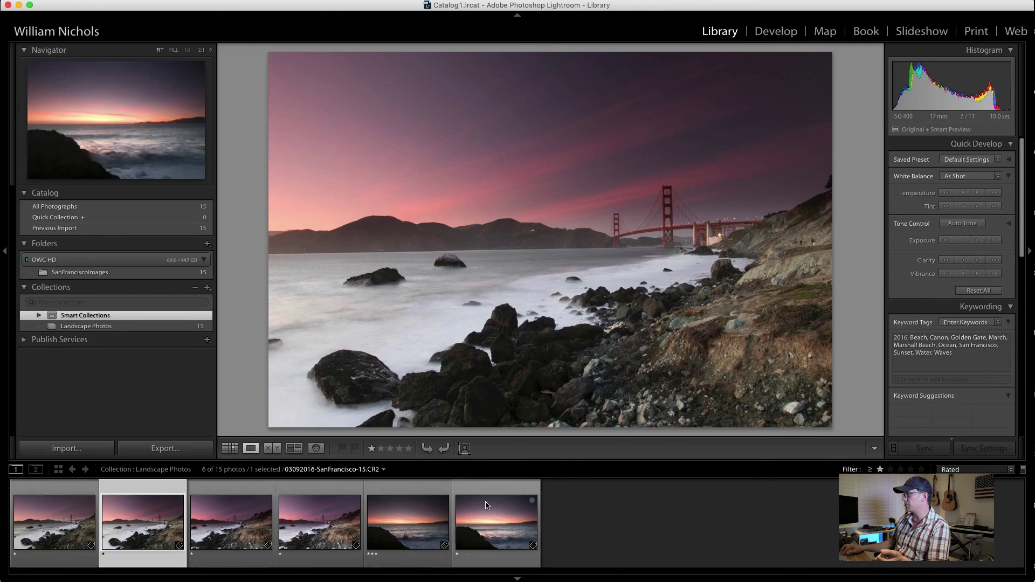
Turn filters off and remove the reject flag from misty shot 03092016-SanFrancisco-9.
click(1023, 473)
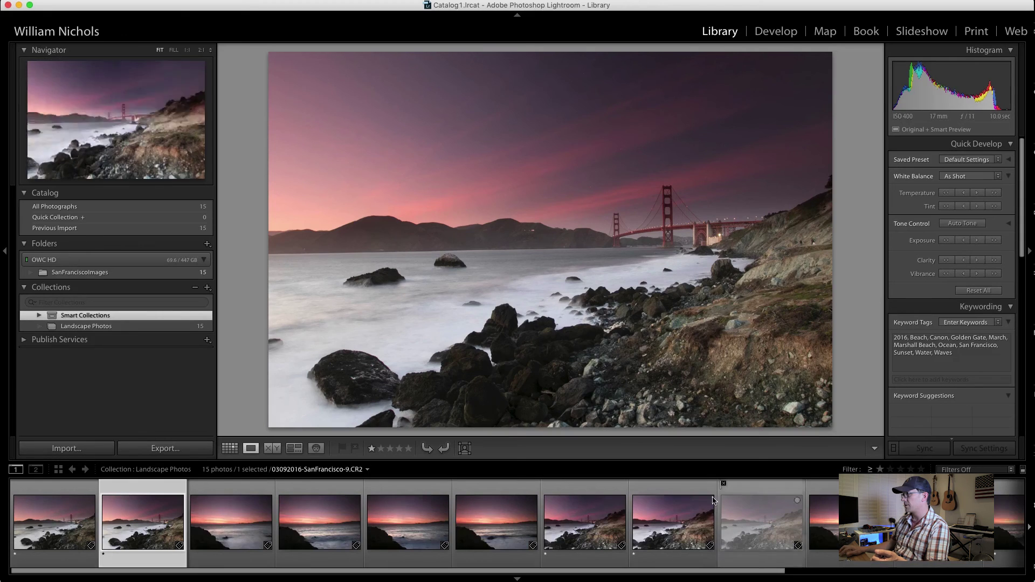
click(759, 513)
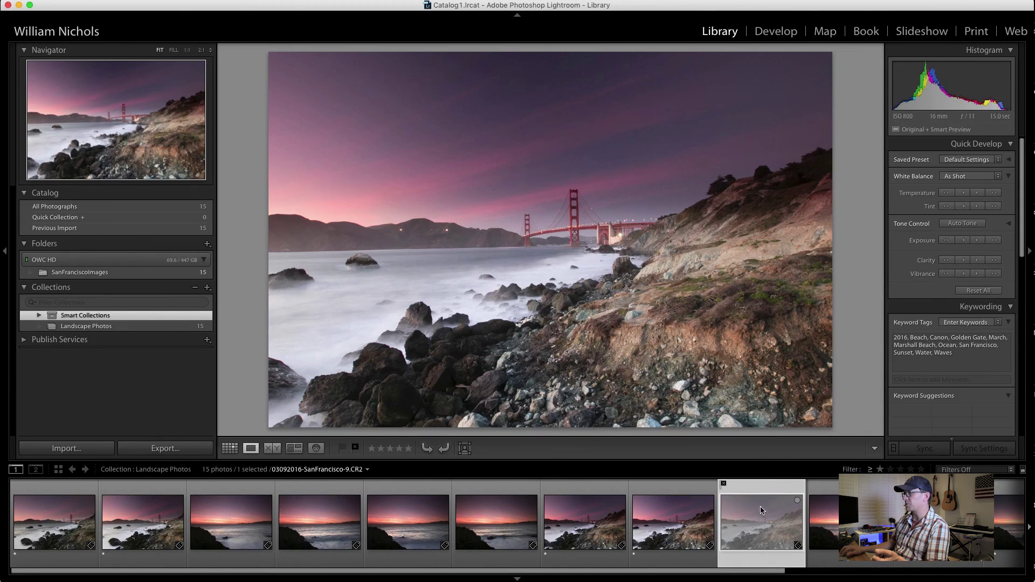
right_click(761, 519)
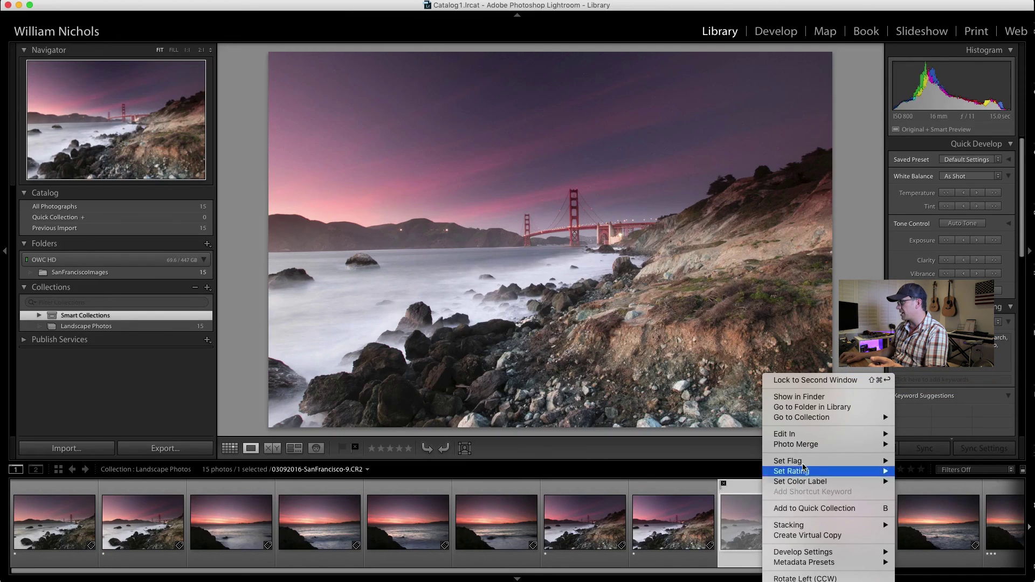
mouse_move(817, 467)
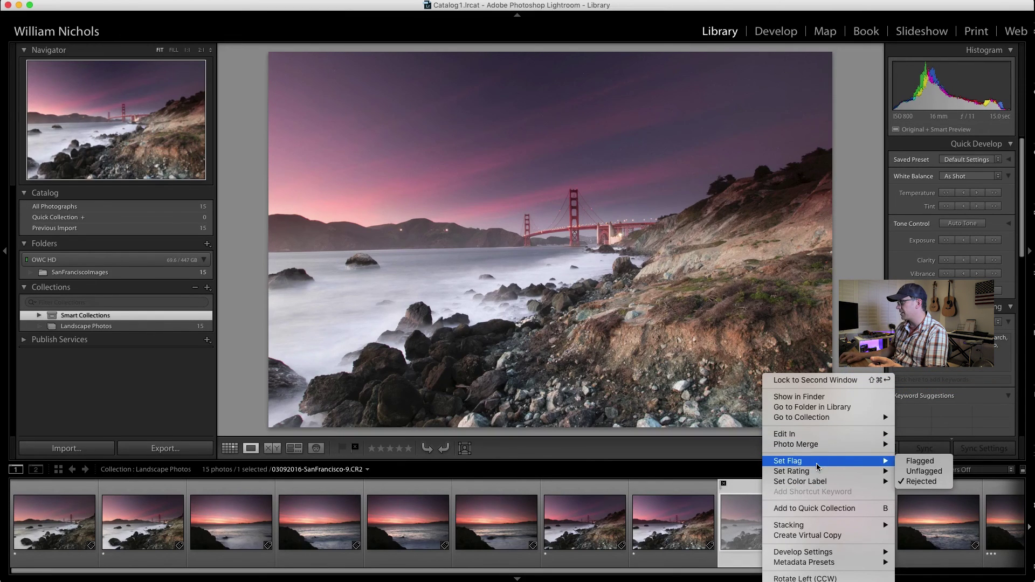
click(923, 472)
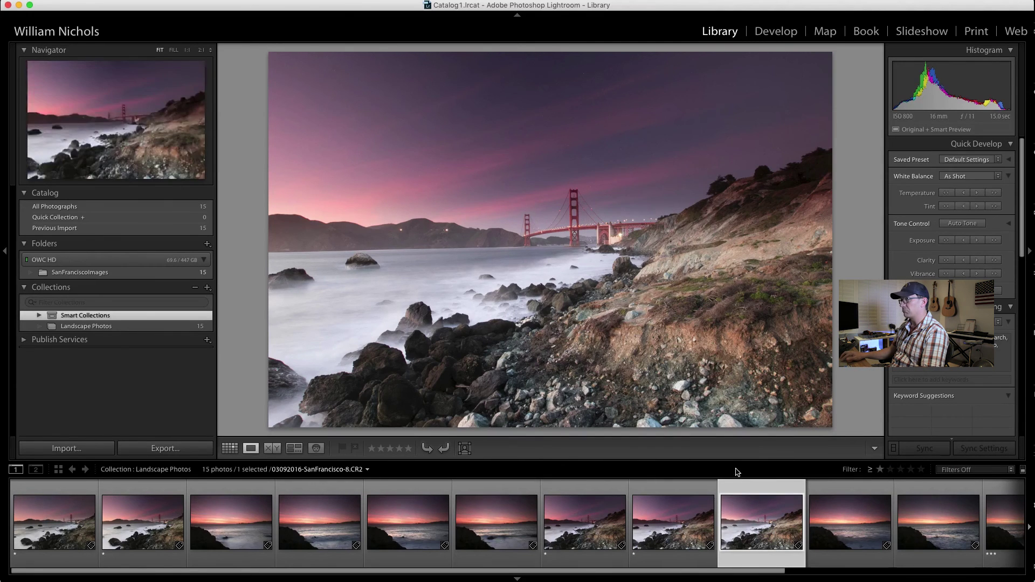
Flag photo 9 as Rejected again, then clear it with the U shortcut.
right_click(763, 499)
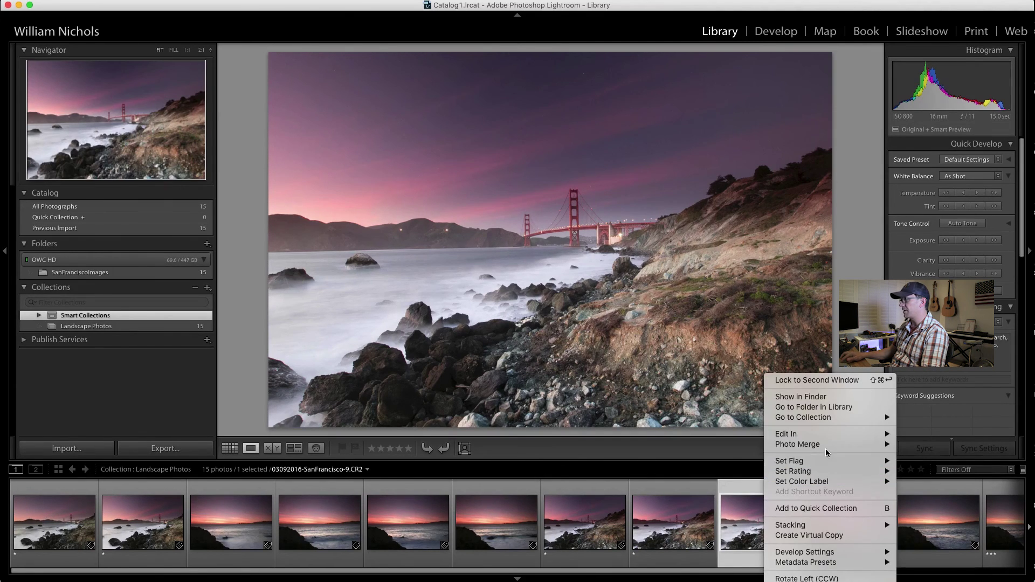
mouse_move(888, 461)
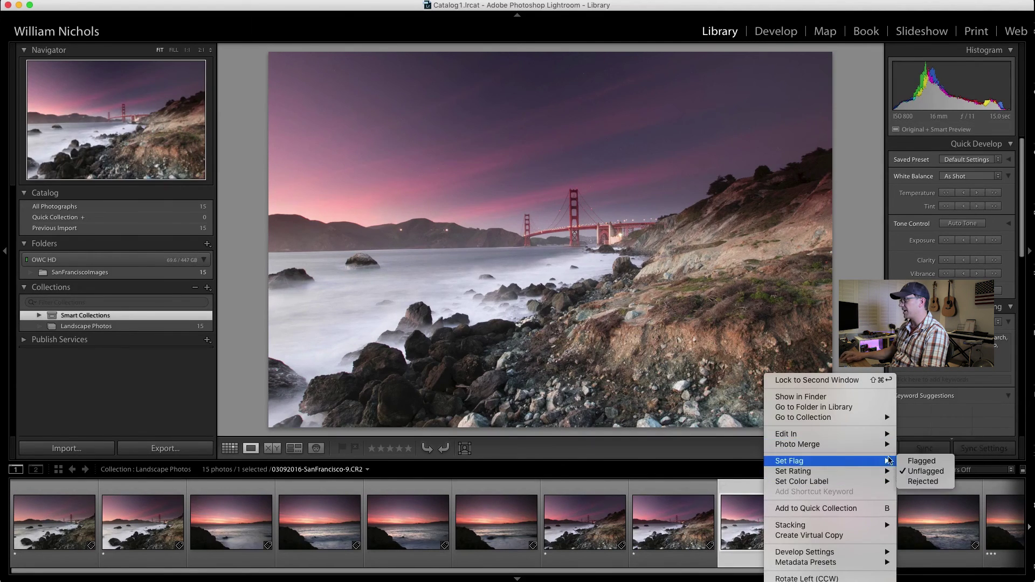
click(939, 487)
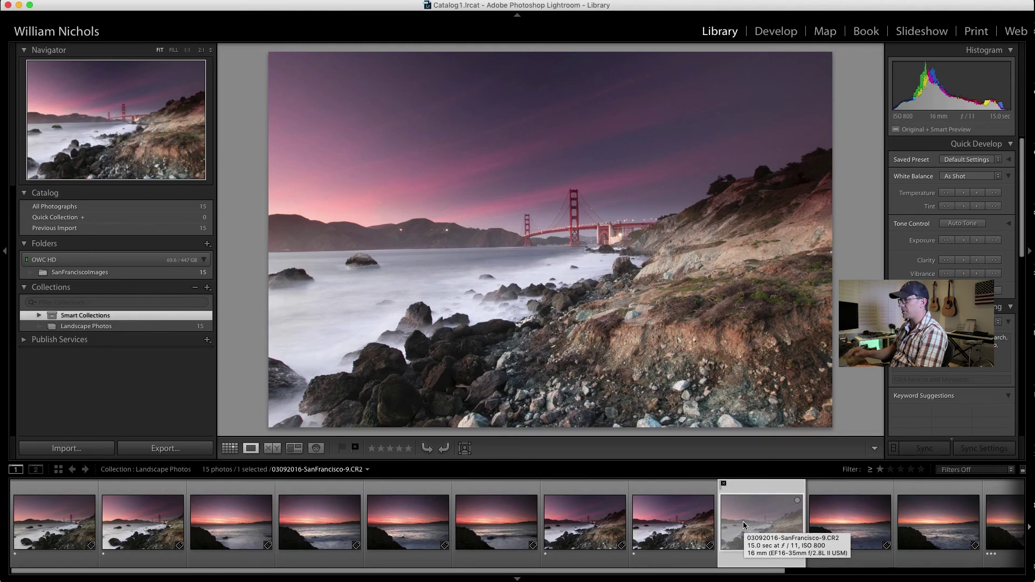
key(u)
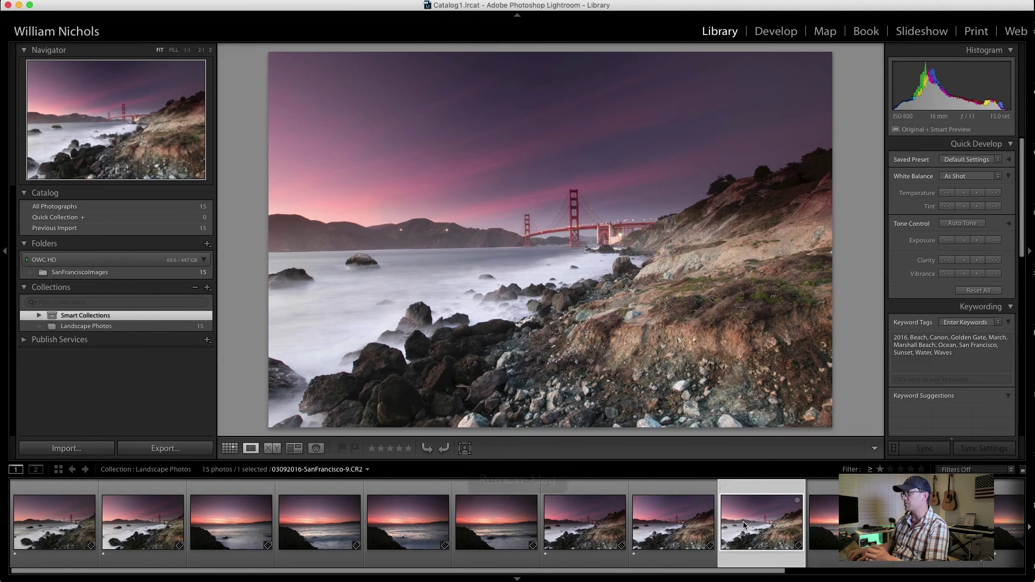
key(Left)
key(Left)
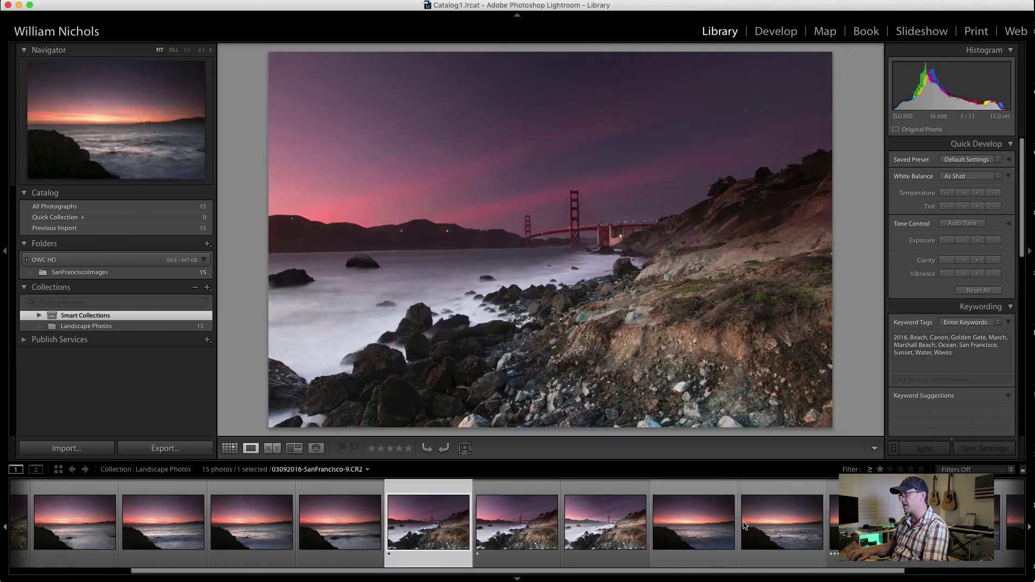
key(Left)
key(Left)
key(Left)
key(Left)
key(Left)
key(Left)
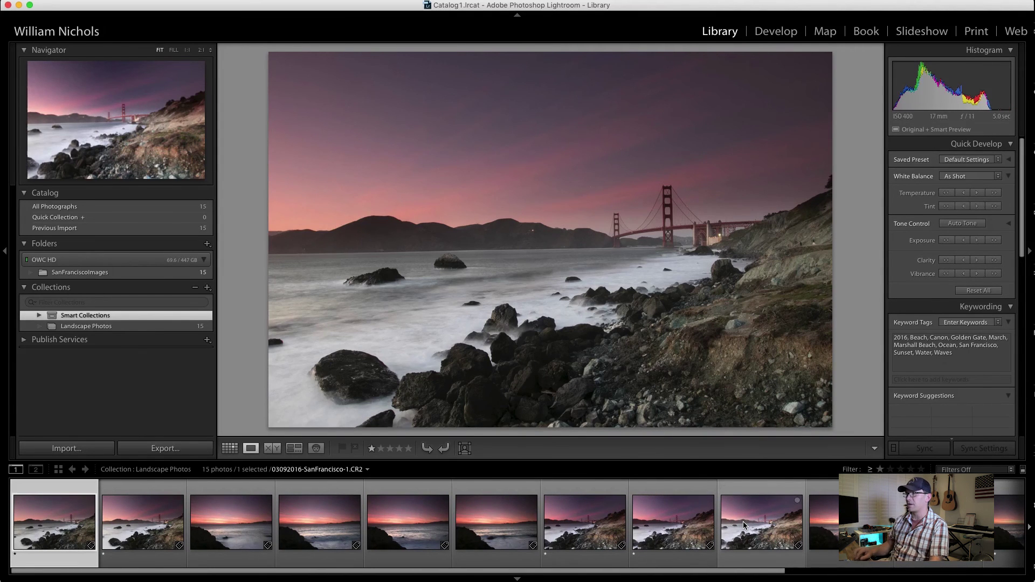